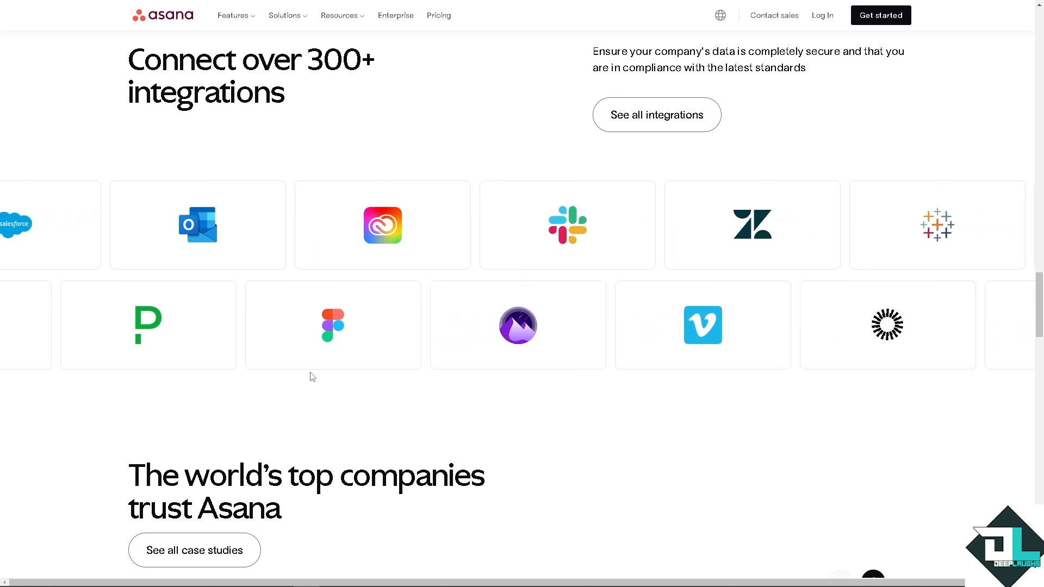
- Get started with Asana and open the project "What Is A Milestone In Asana? & How & When To Use Them" in board view
left_click(881, 15)
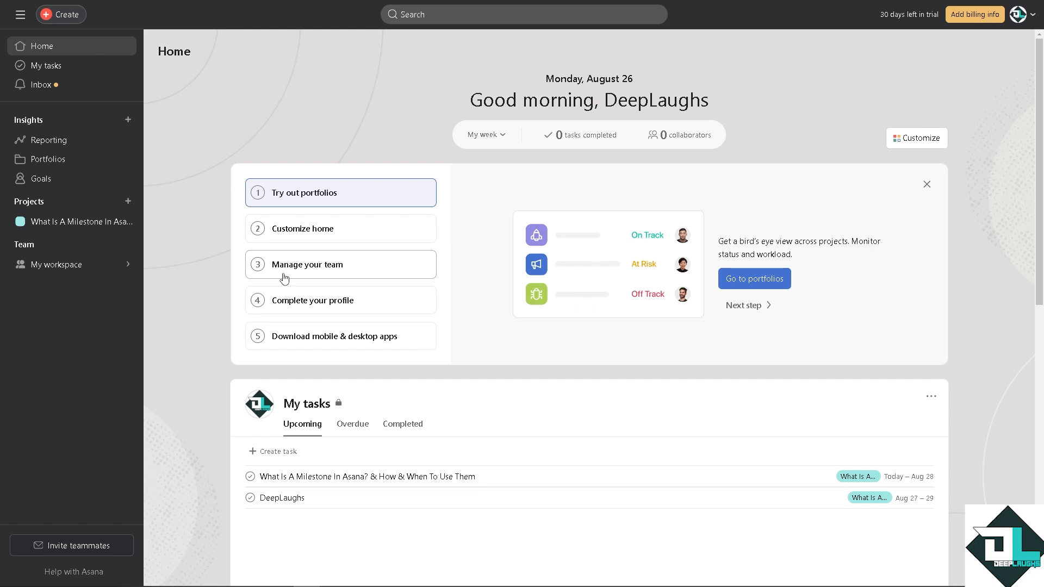
left_click(90, 224)
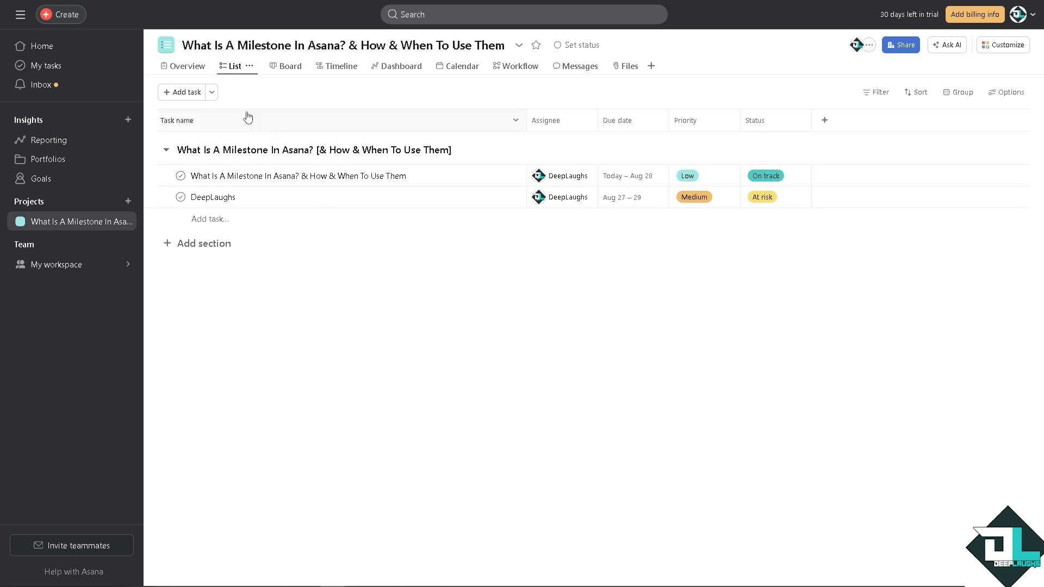
left_click(294, 71)
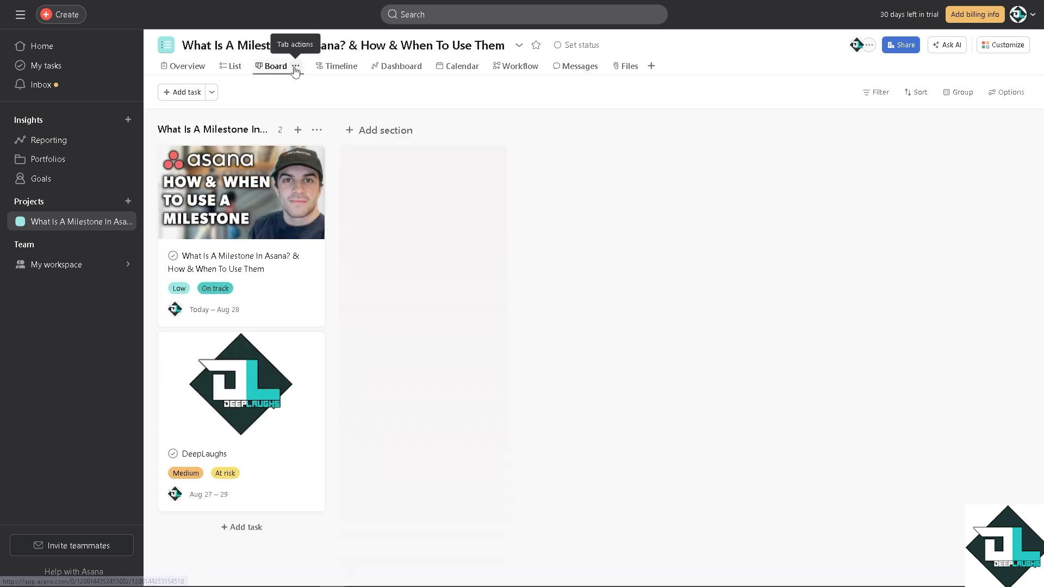
- Add a milestone named "DeepLaughs Milestone" to the project board
left_click(211, 94)
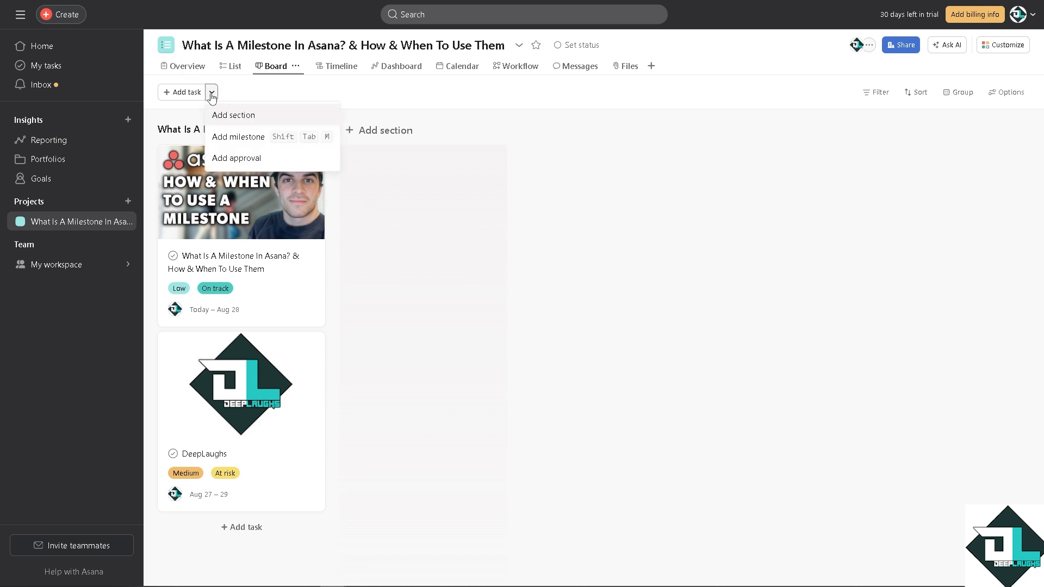
left_click(236, 140)
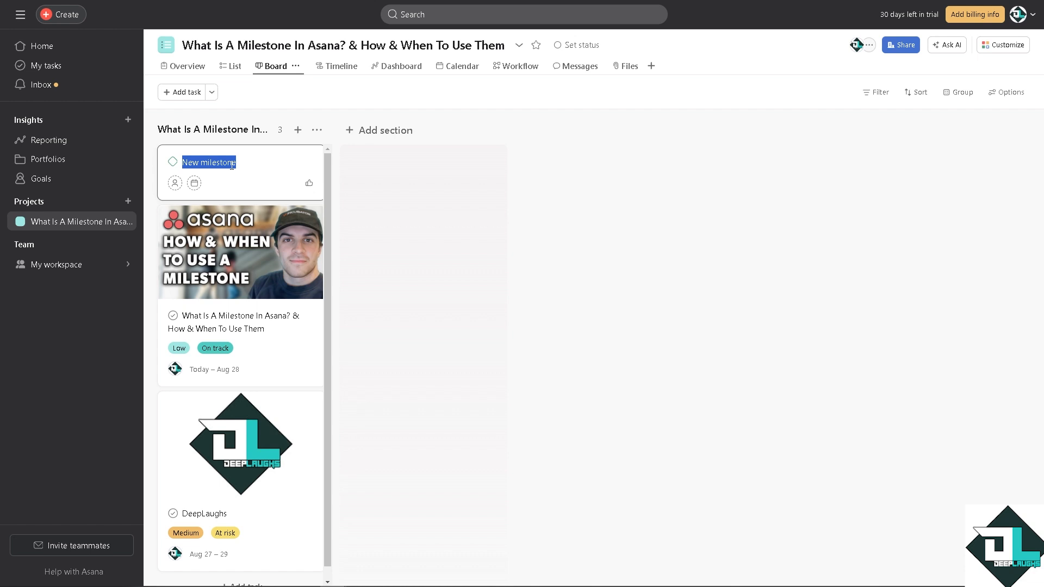
type("Dee")
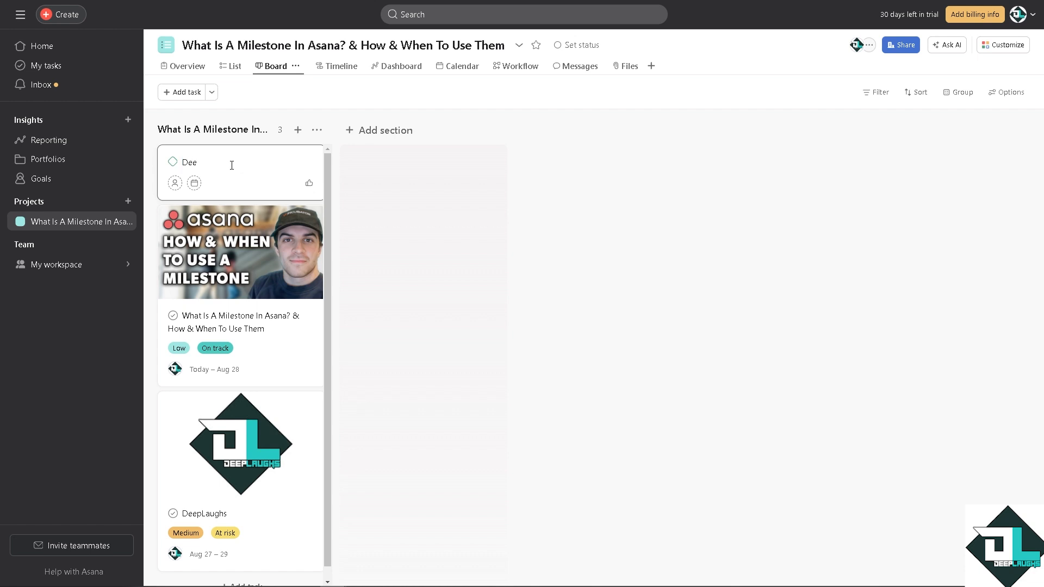
type("pLa")
type("ughs ")
type("Miles")
type("tone")
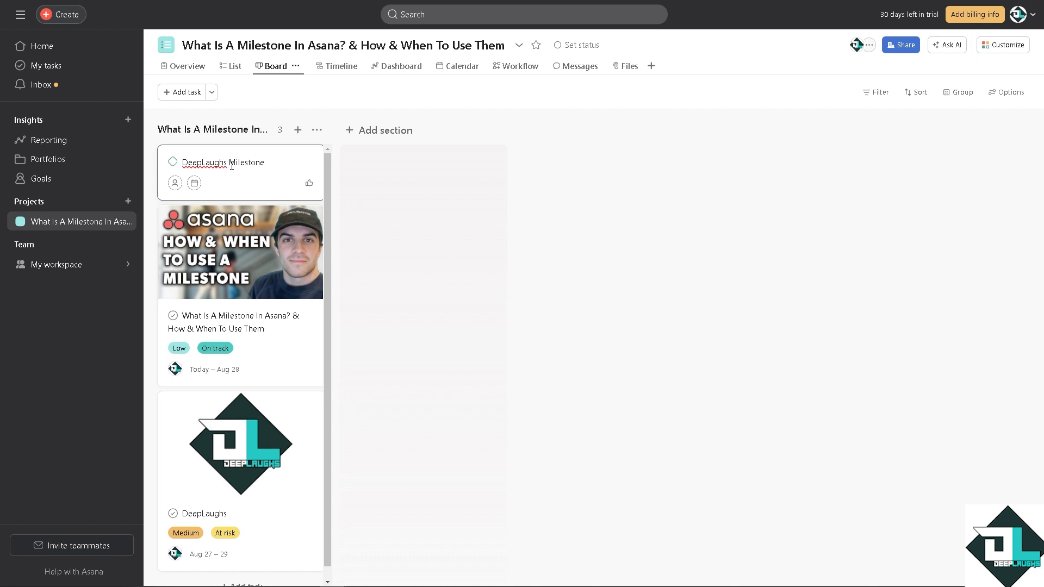
- Assign the new milestone to DeepLaughs and set its due date to August 30, 2024
left_click(177, 185)
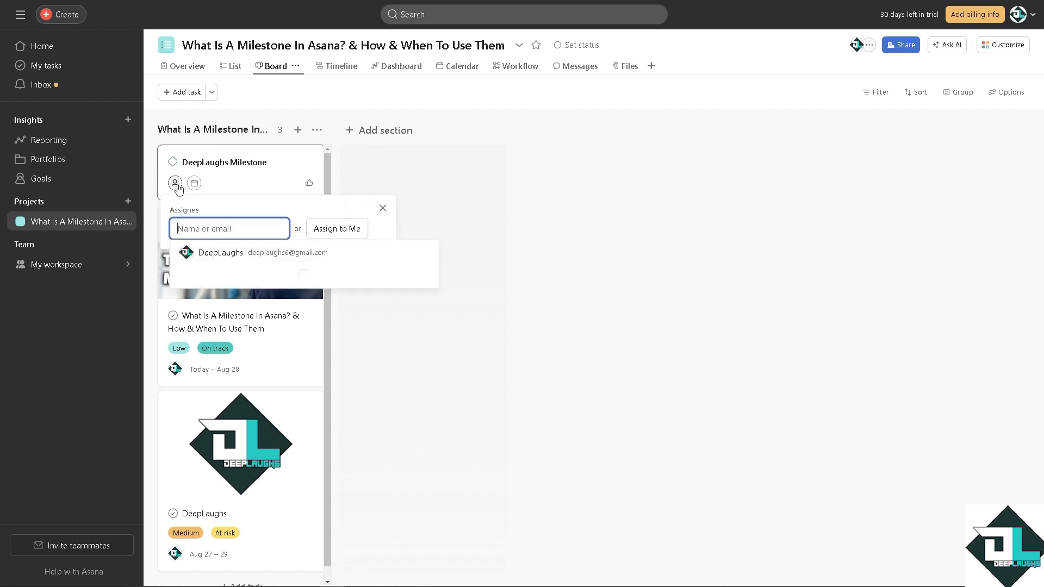
left_click(226, 253)
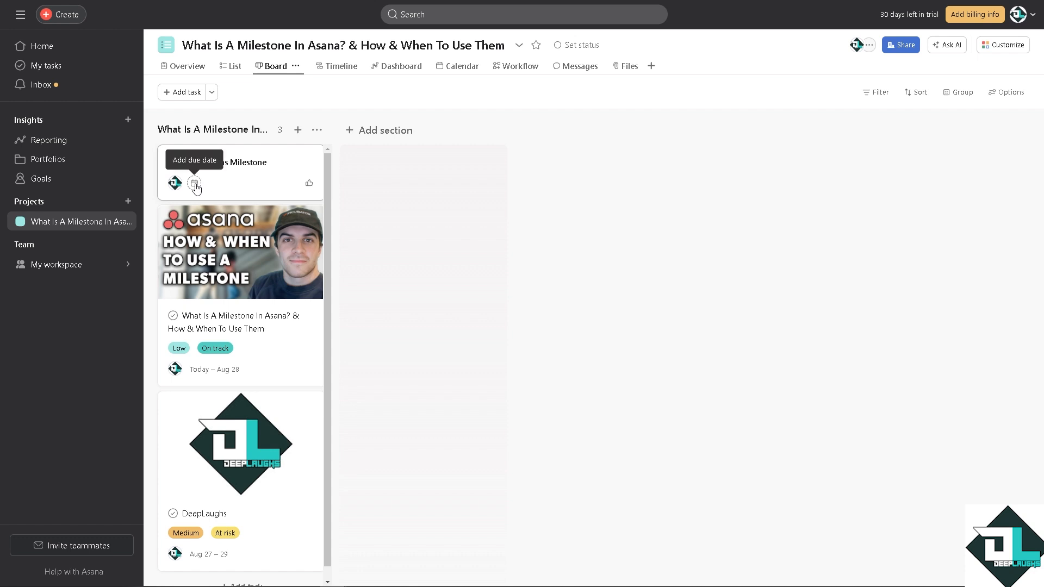
left_click(195, 184)
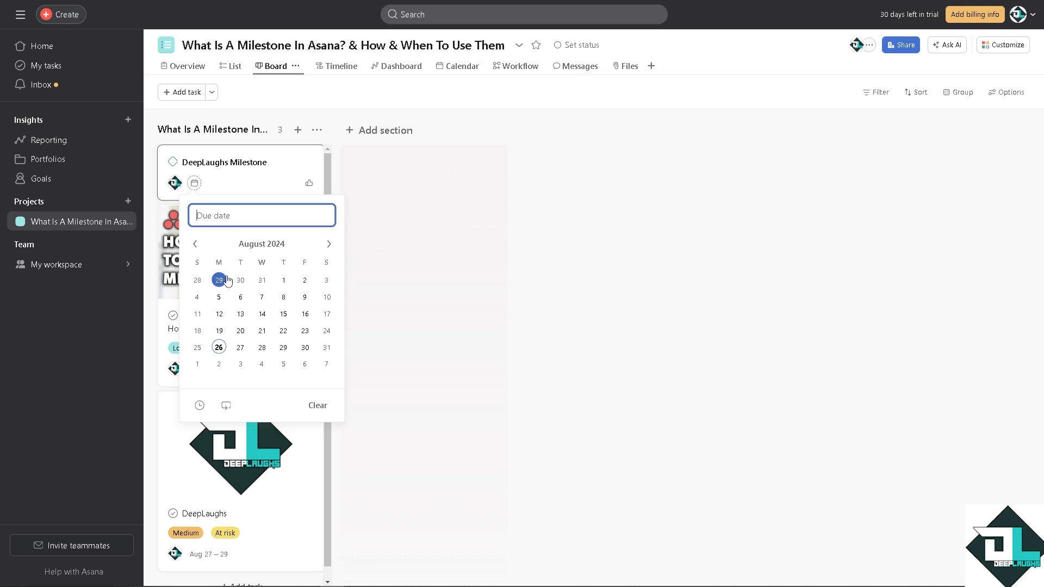
left_click(306, 349)
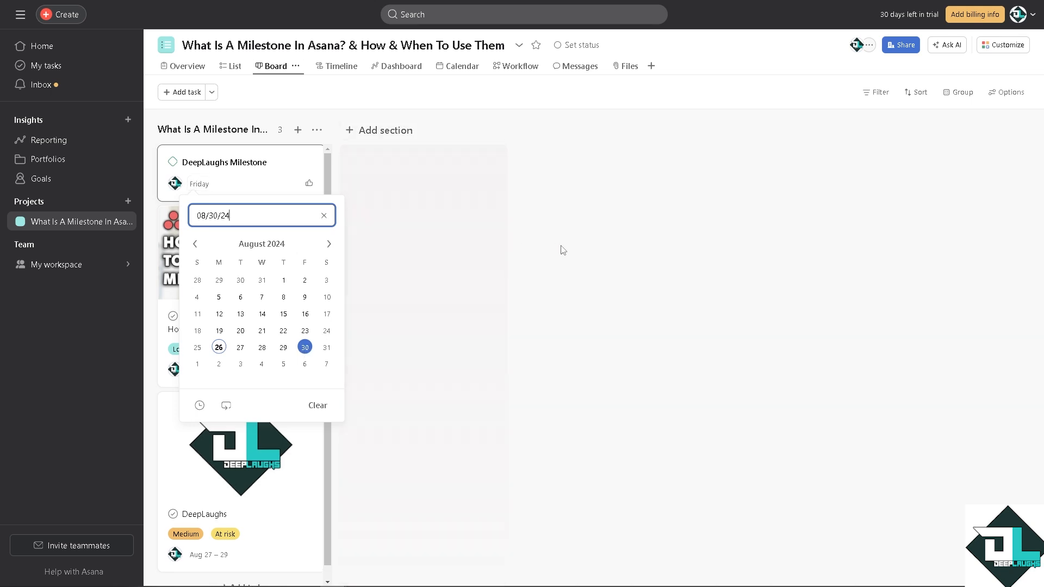
- Add a due time of 3:30pm to the milestone's due date
left_click(200, 406)
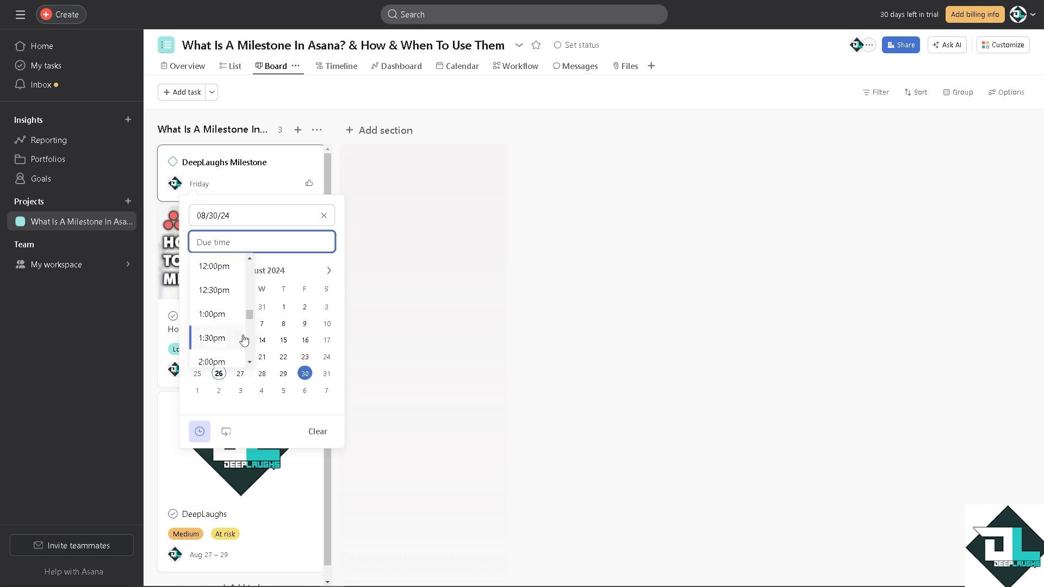
scroll(243, 330, "down", 3)
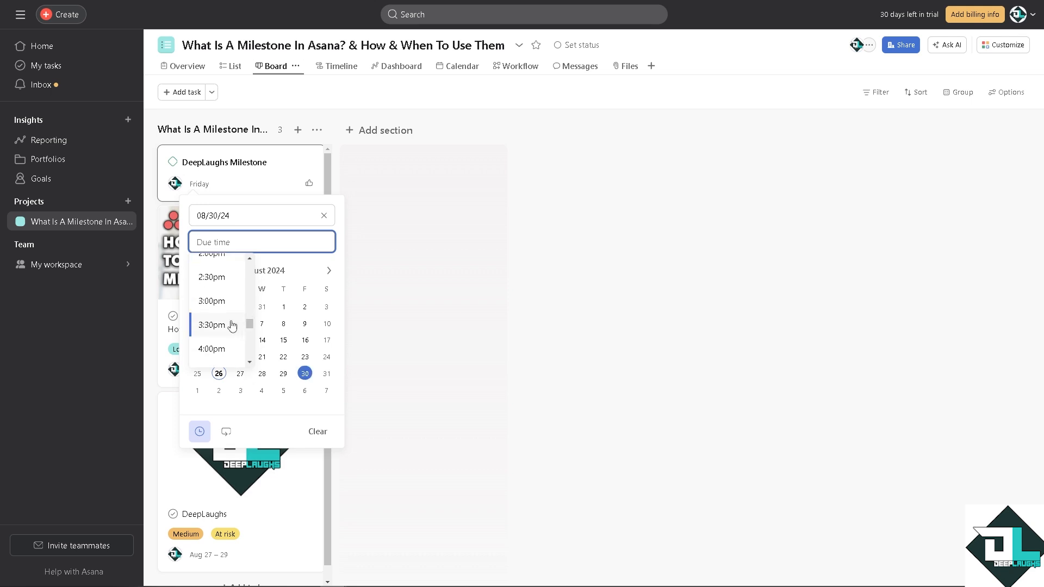
left_click(223, 325)
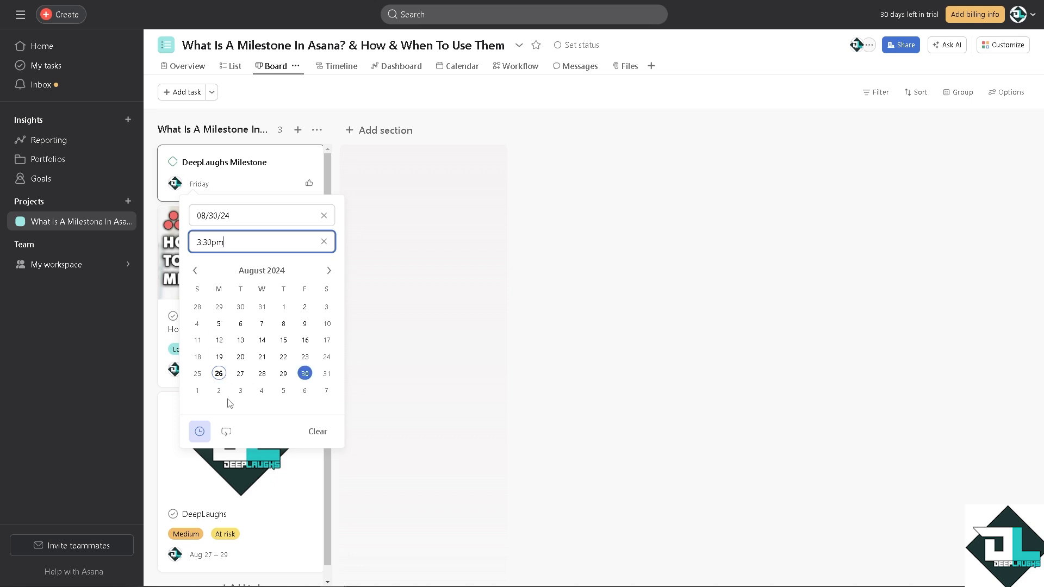
- Turn on repetition for the milestone's due date, try the Monthly option and set it back to Weekly
left_click(226, 434)
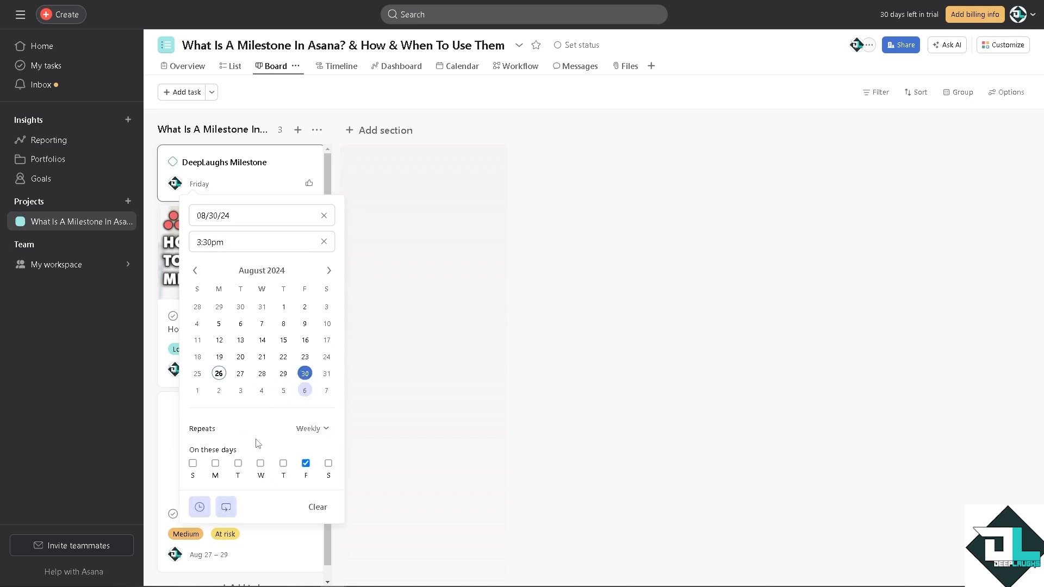
left_click(325, 434)
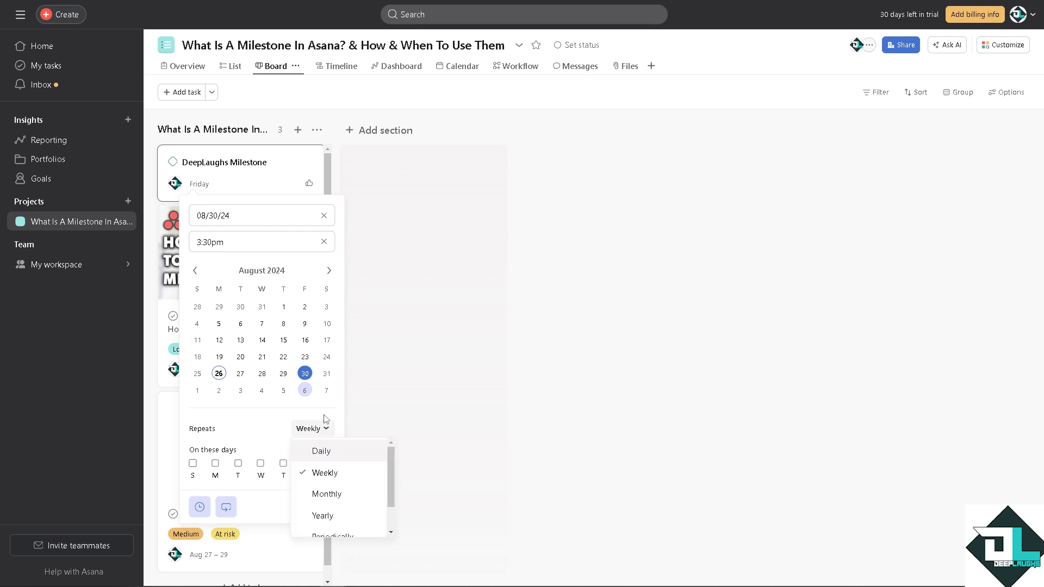
left_click(321, 497)
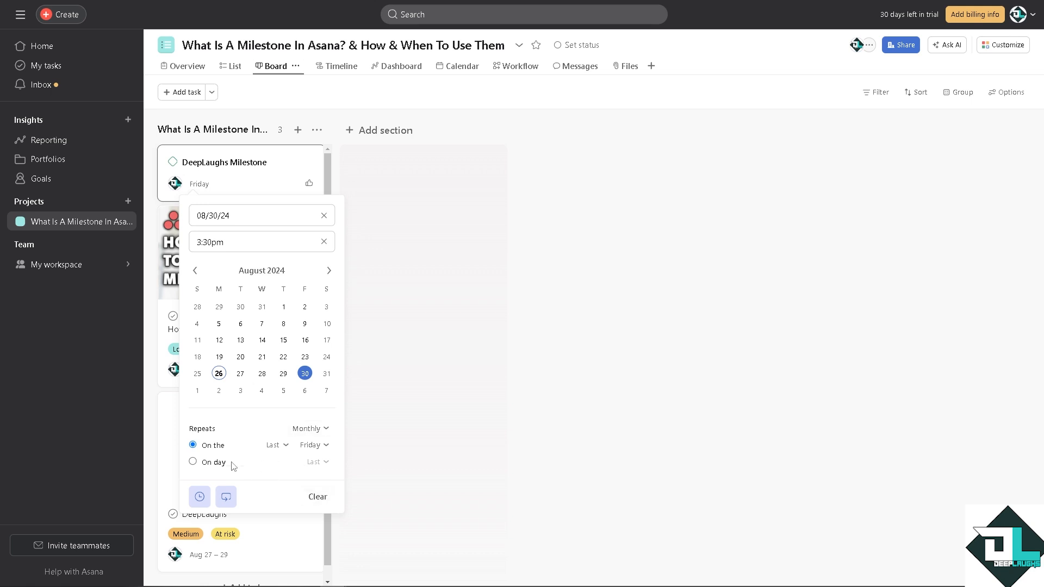
left_click(326, 430)
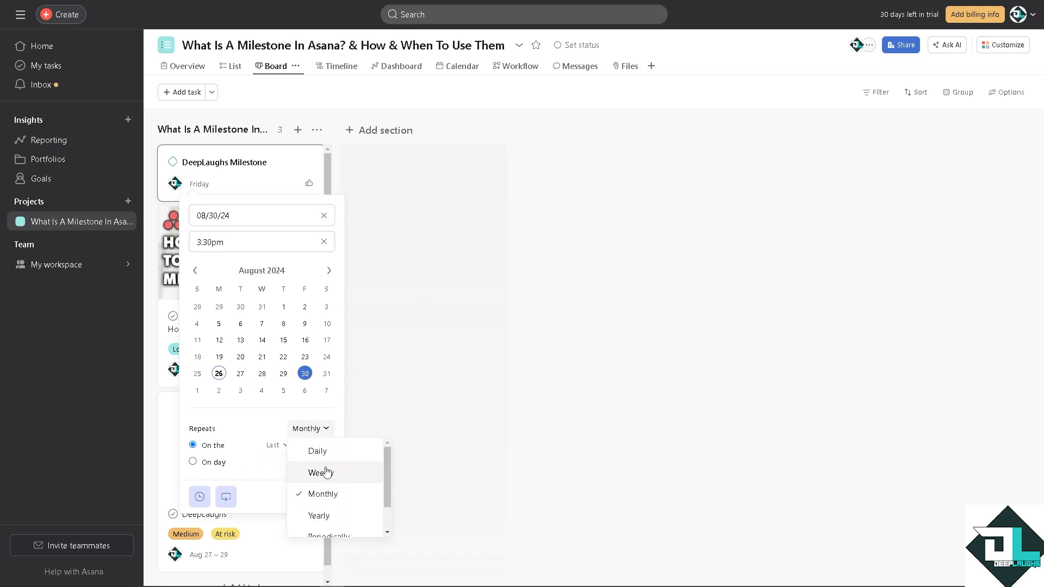
left_click(326, 472)
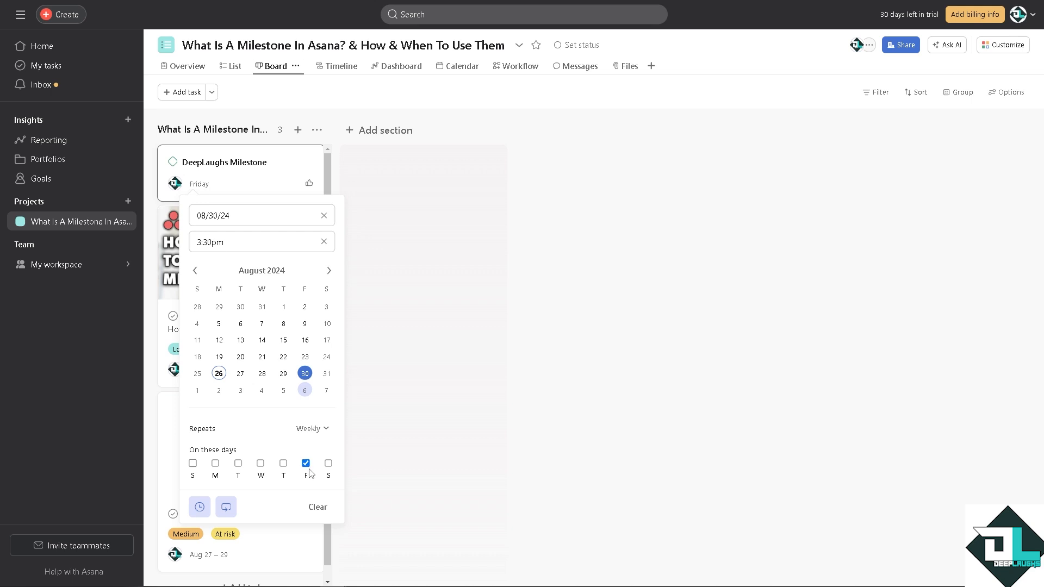
- Try adding Sunday, Monday and Thursday as weekly repeat days and deselect them again
left_click(192, 464)
left_click(193, 464)
left_click(216, 464)
left_click(283, 464)
left_click(283, 464)
left_click(216, 464)
- Set the milestone to repeat monthly on the last day of the month
left_click(312, 429)
left_click(319, 494)
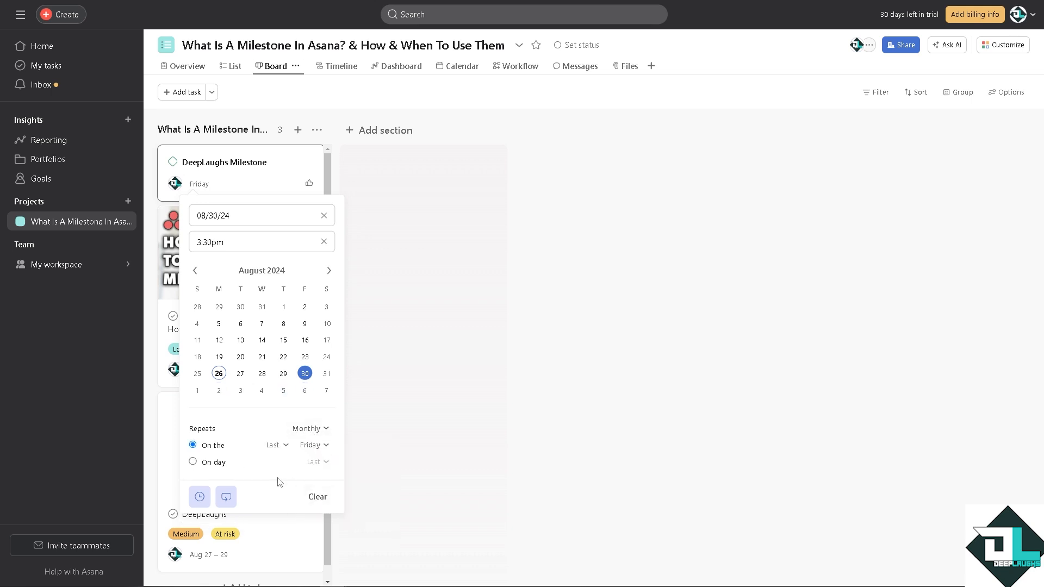
left_click(286, 446)
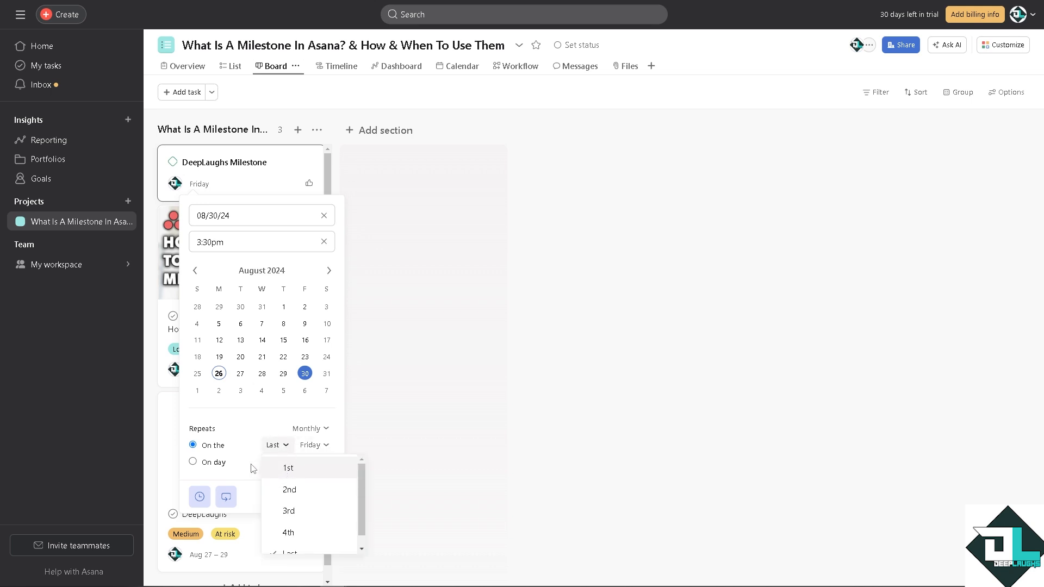
left_click(210, 463)
left_click(325, 462)
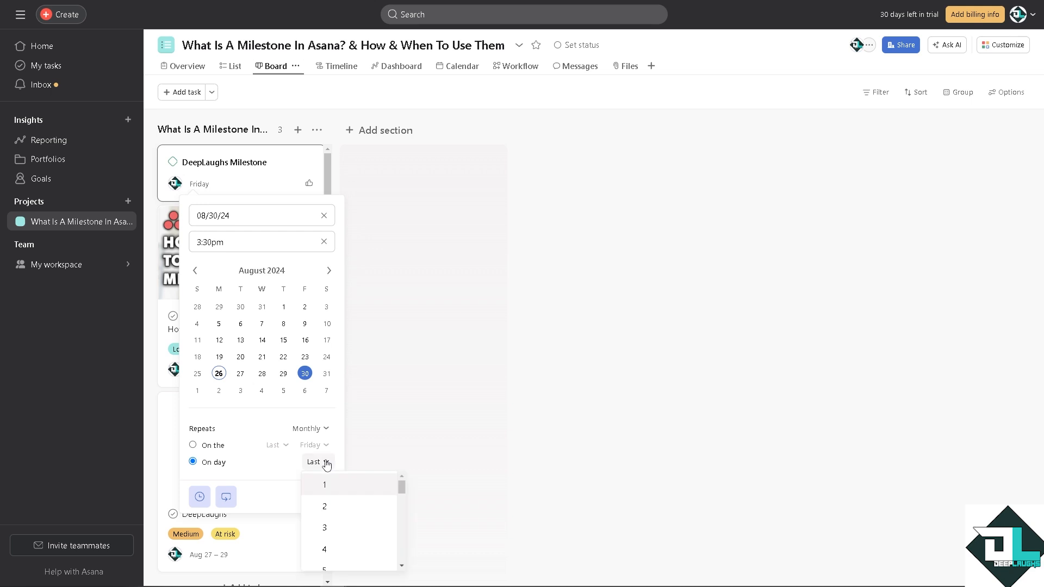
left_click(280, 471)
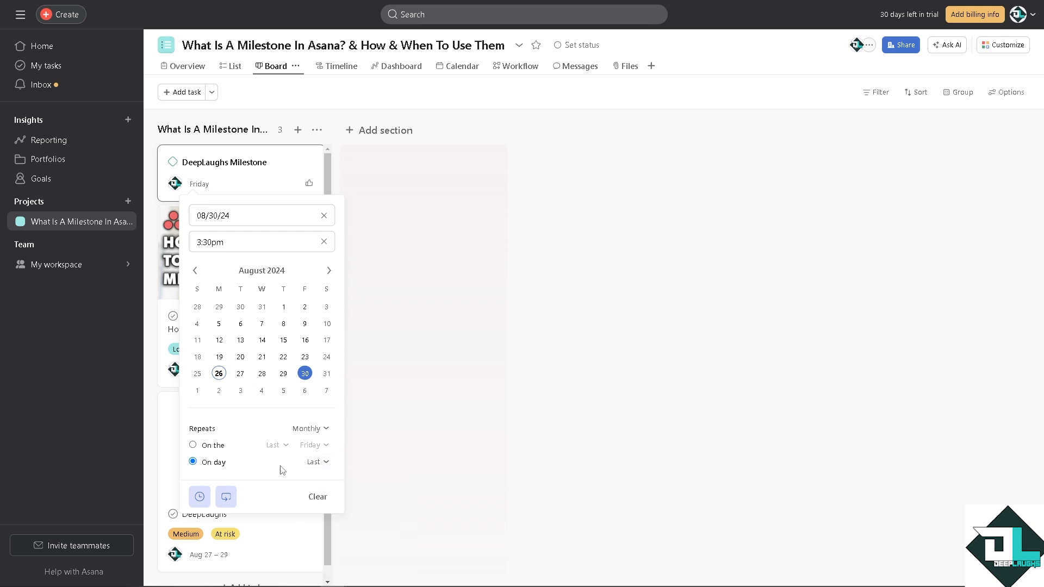
- Change the milestone's repetition to Yearly
left_click(326, 429)
scroll(334, 485, "down", 1)
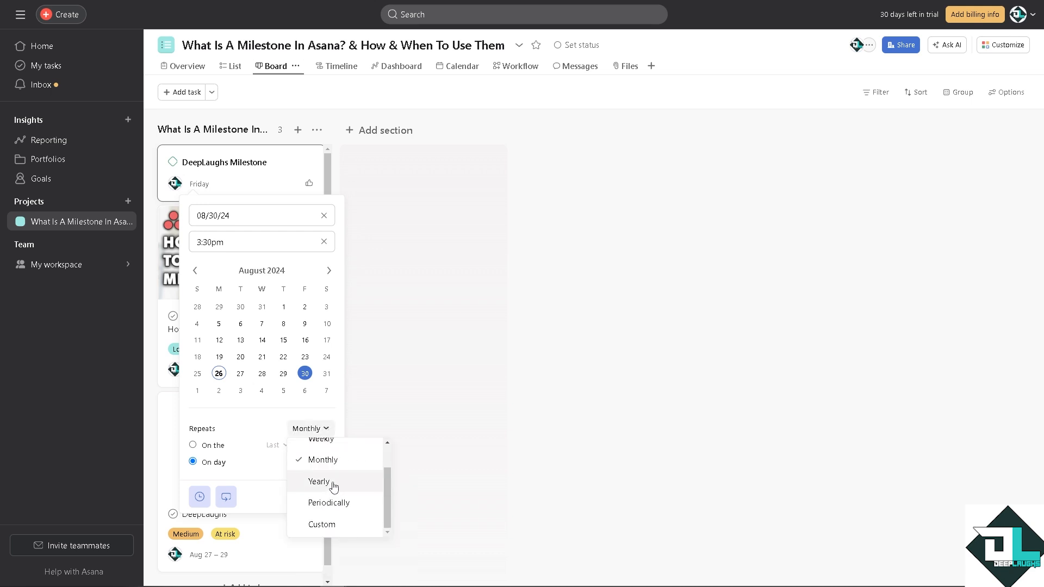
left_click(334, 482)
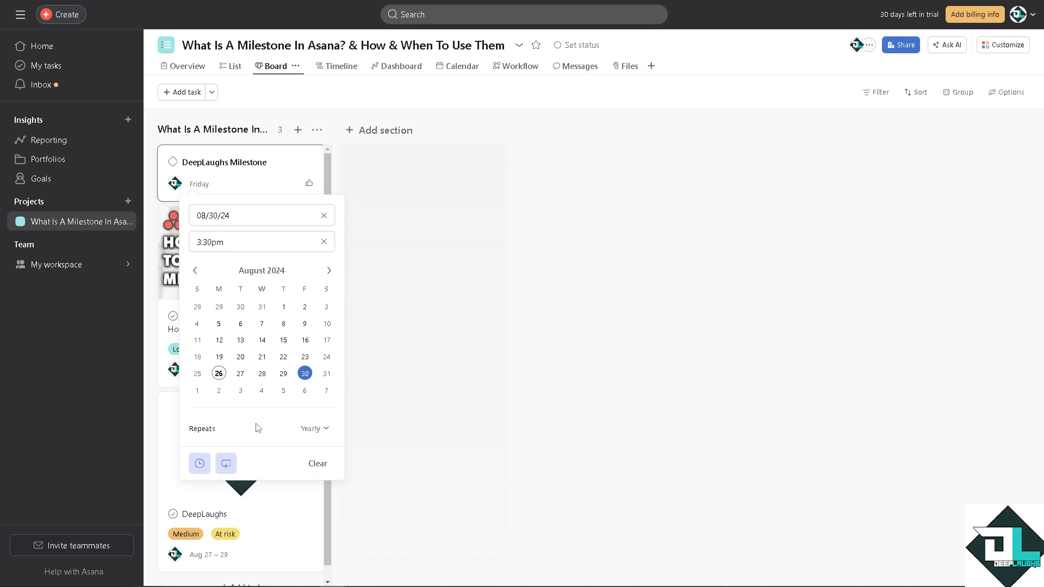
- Set the milestone to repeat periodically, 2 days after completion
left_click(325, 429)
scroll(358, 514, "down", 1)
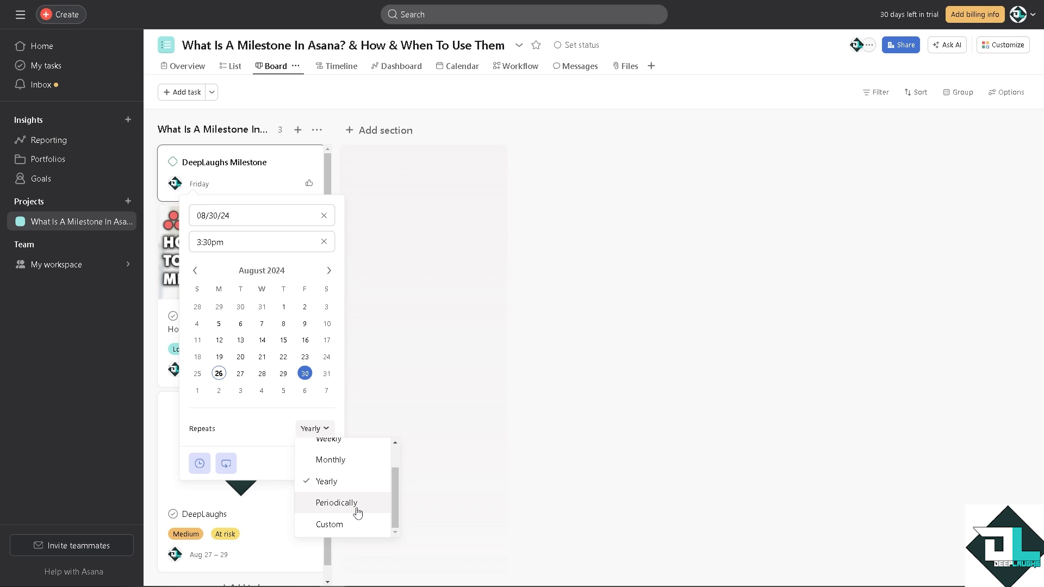
left_click(347, 508)
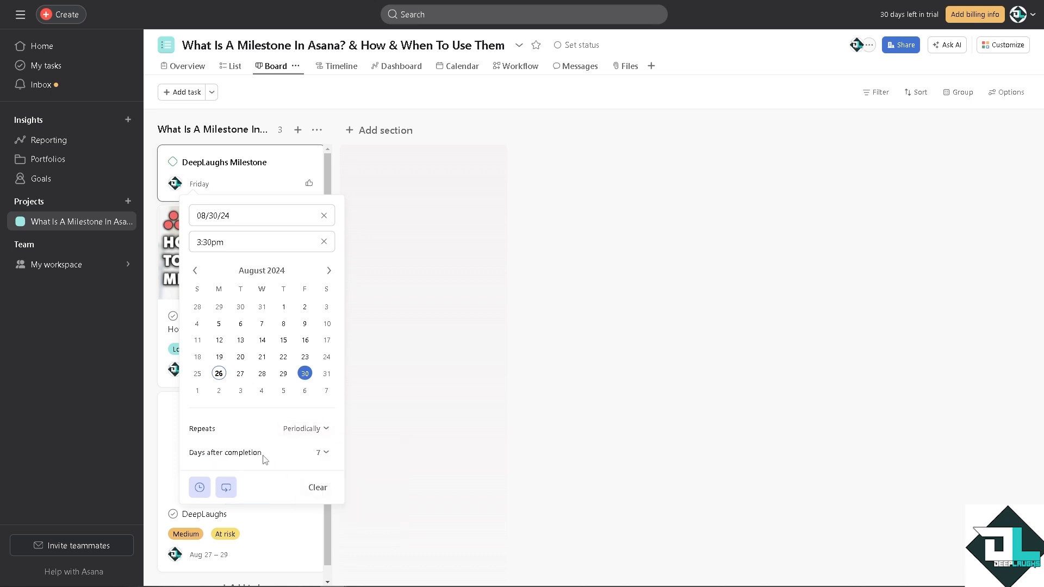
left_click(329, 455)
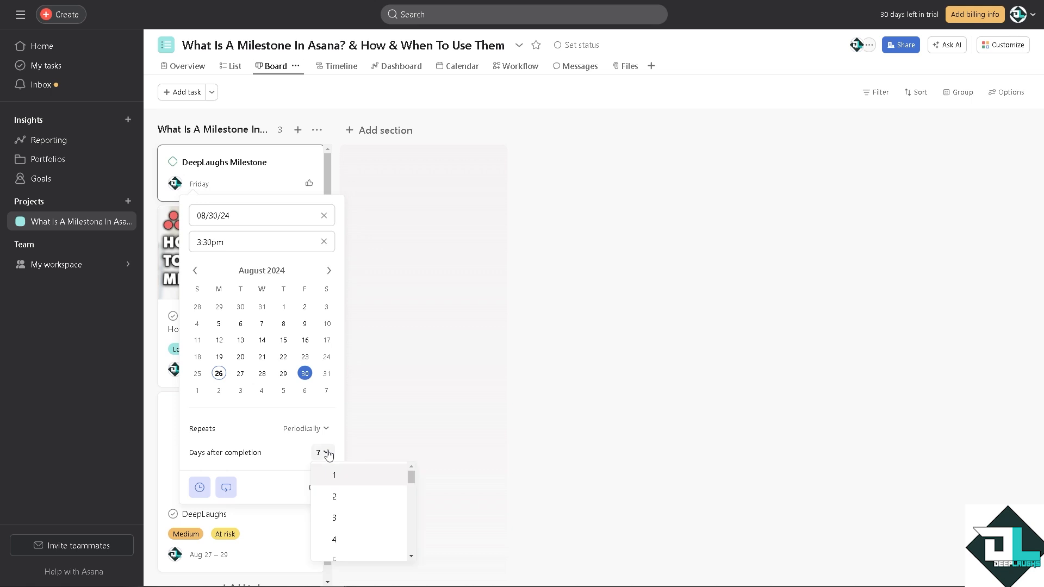
left_click(341, 496)
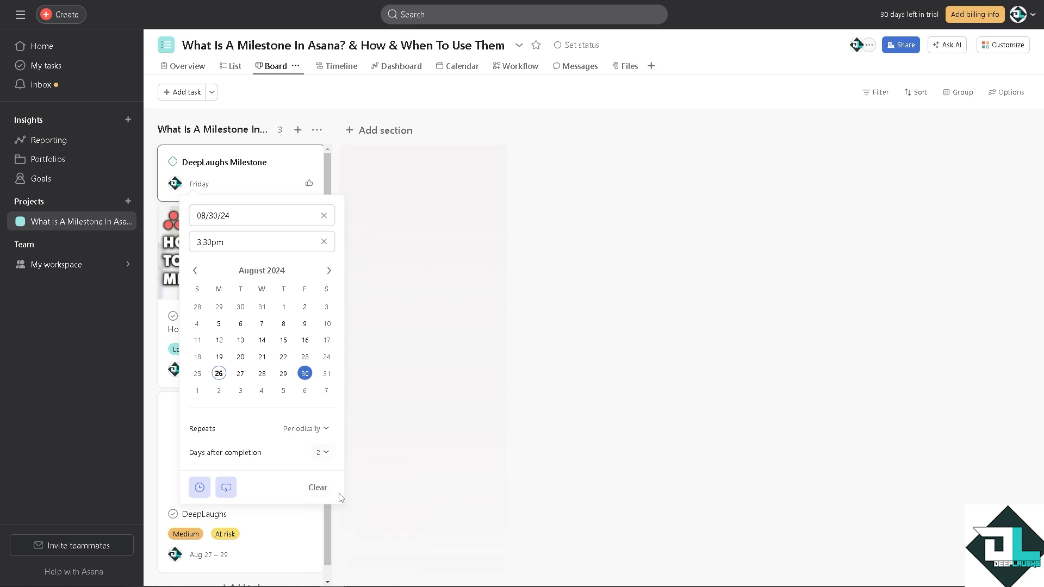
left_click(321, 455)
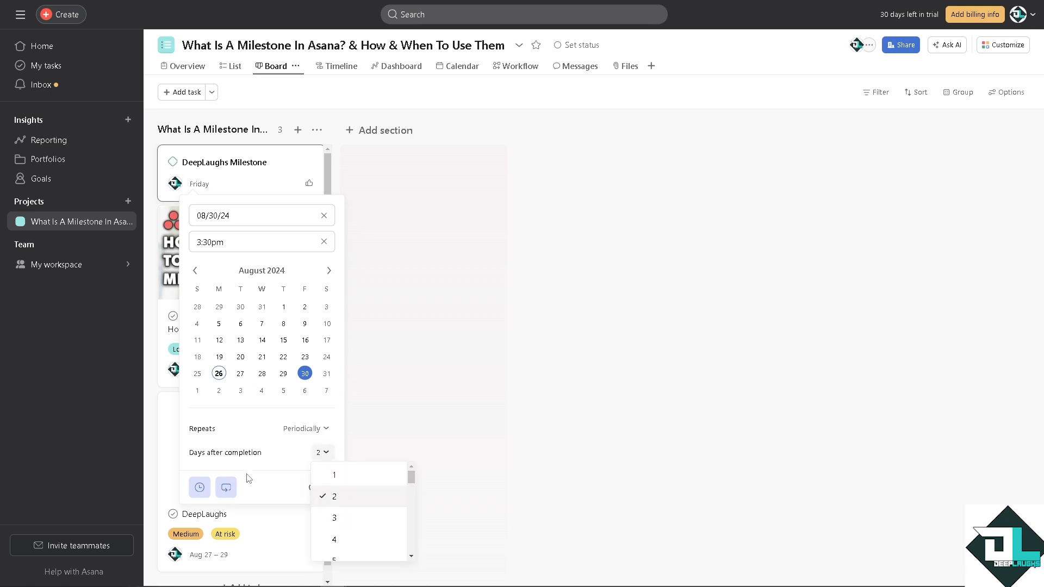
left_click(258, 390)
scroll(326, 493, "down", 2)
left_click(290, 461)
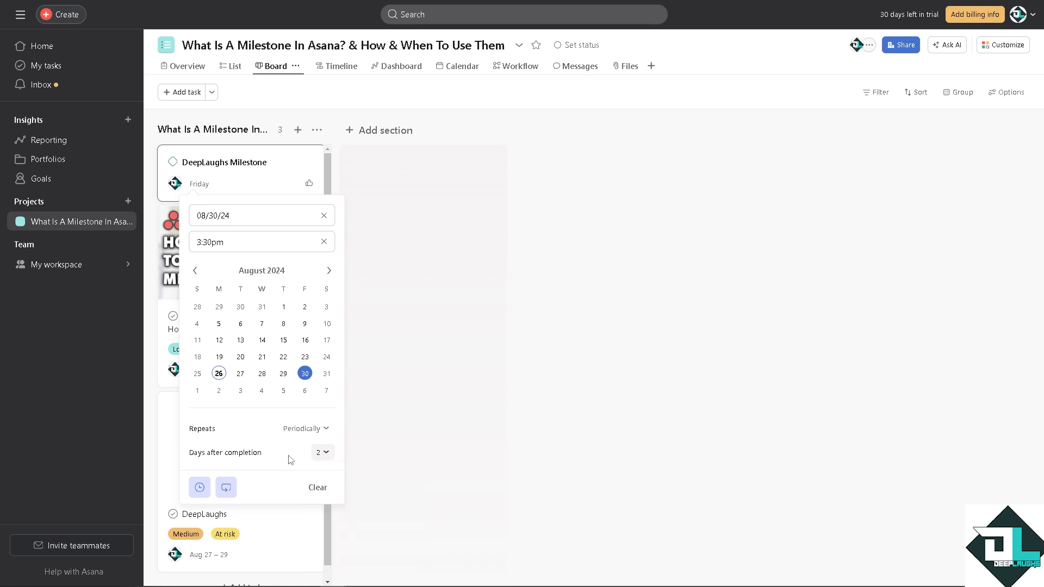
left_click(325, 455)
scroll(337, 514, "down", 2)
- Set the milestone's repetition to Custom, every week on Monday, Wednesday, Friday and Saturday
left_click(303, 430)
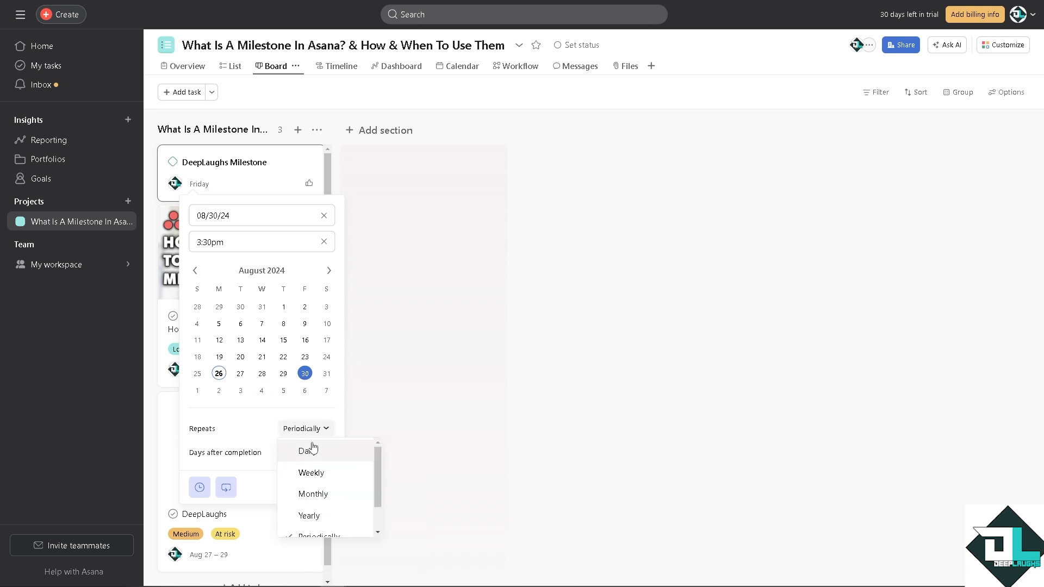
scroll(310, 490, "down", 2)
left_click(311, 522)
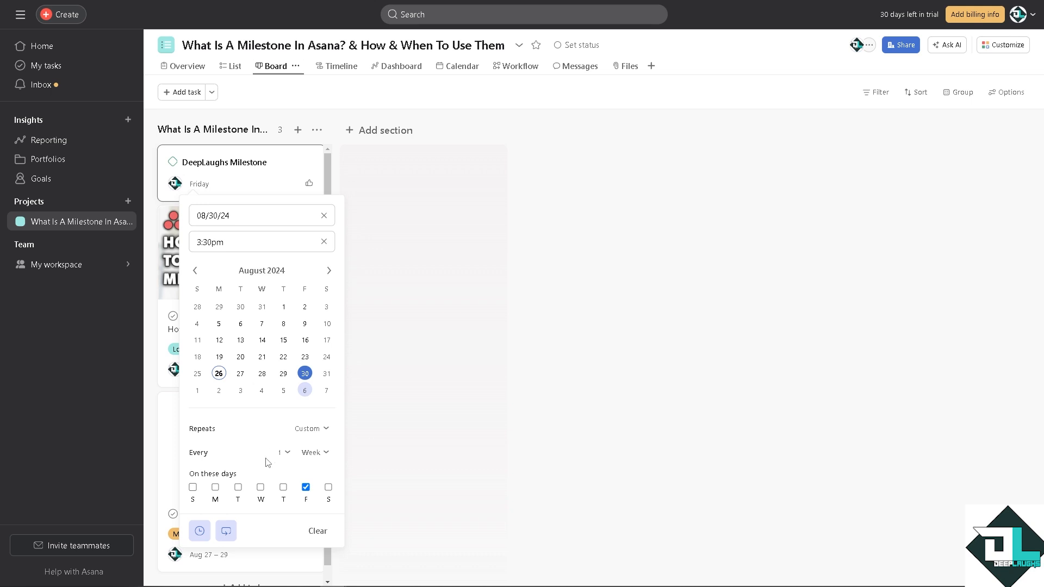
left_click(193, 488)
left_click(306, 487)
left_click(328, 487)
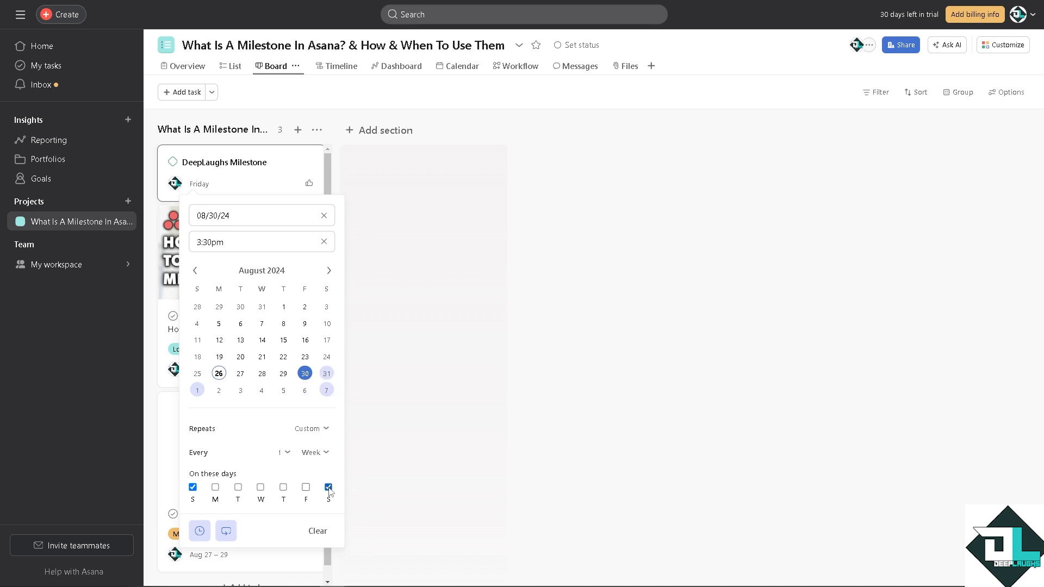
left_click(193, 487)
left_click(215, 487)
left_click(260, 487)
left_click(306, 487)
left_click(215, 487)
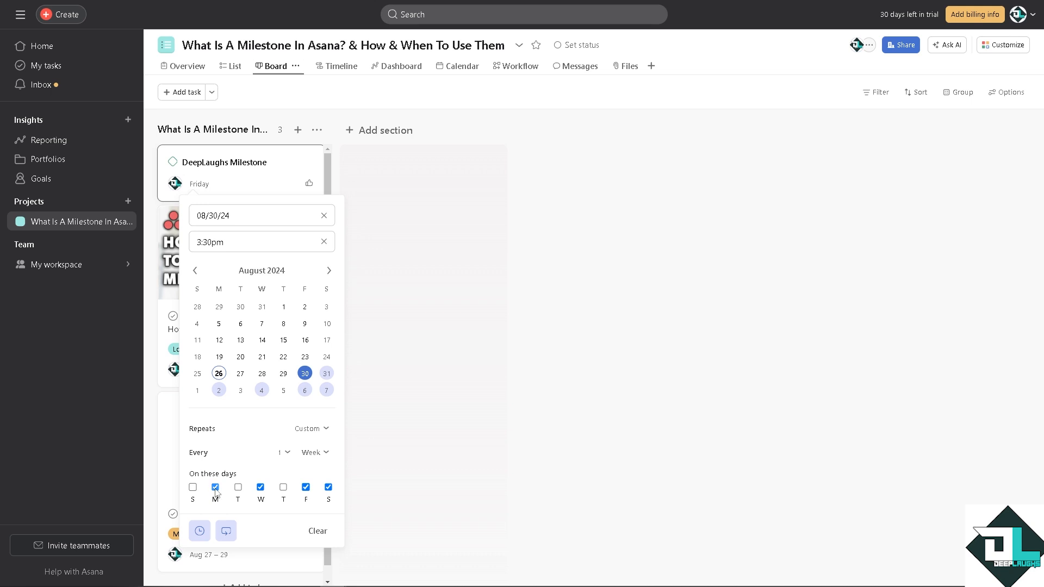
- Clear the milestone's weekly repeat days except Saturday and close its date settings
left_click(261, 487)
left_click(305, 488)
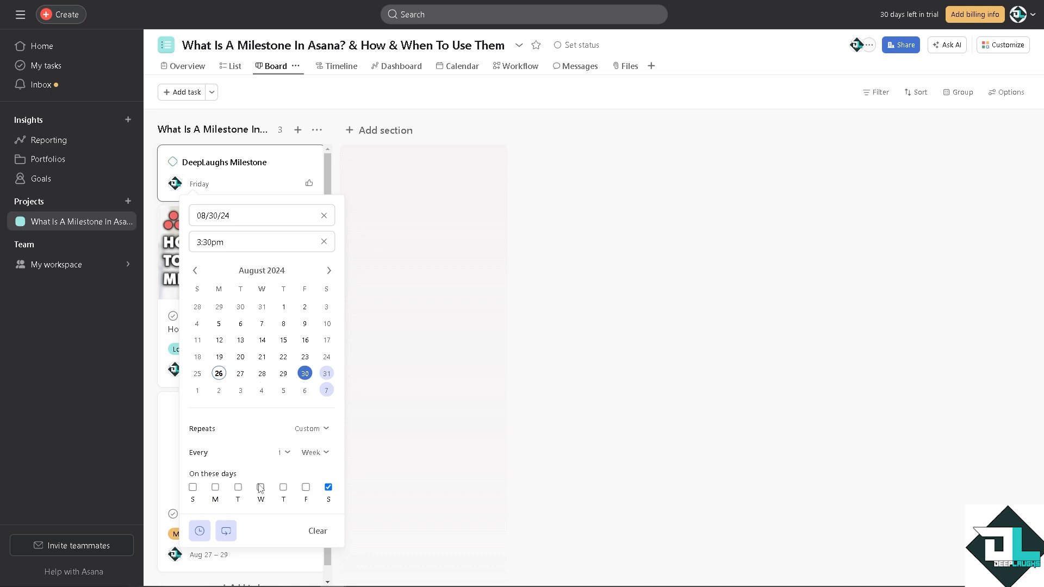
left_click(237, 487)
left_click(283, 487)
left_click(283, 487)
left_click(237, 487)
left_click(225, 536)
left_click(420, 405)
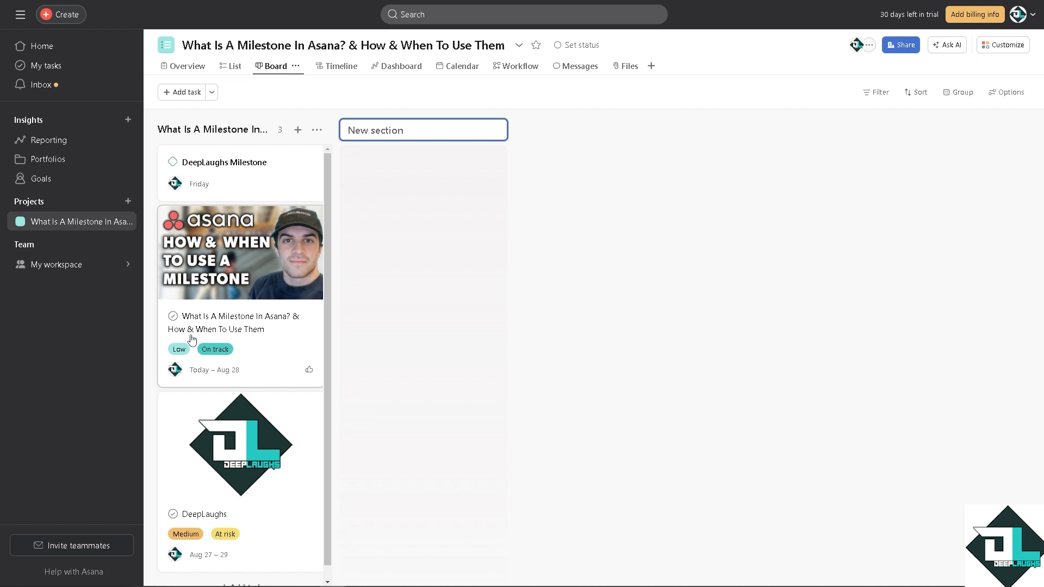
- Mark the DeepLaughs Milestone as complete on the board
scroll(193, 486, "down", 1)
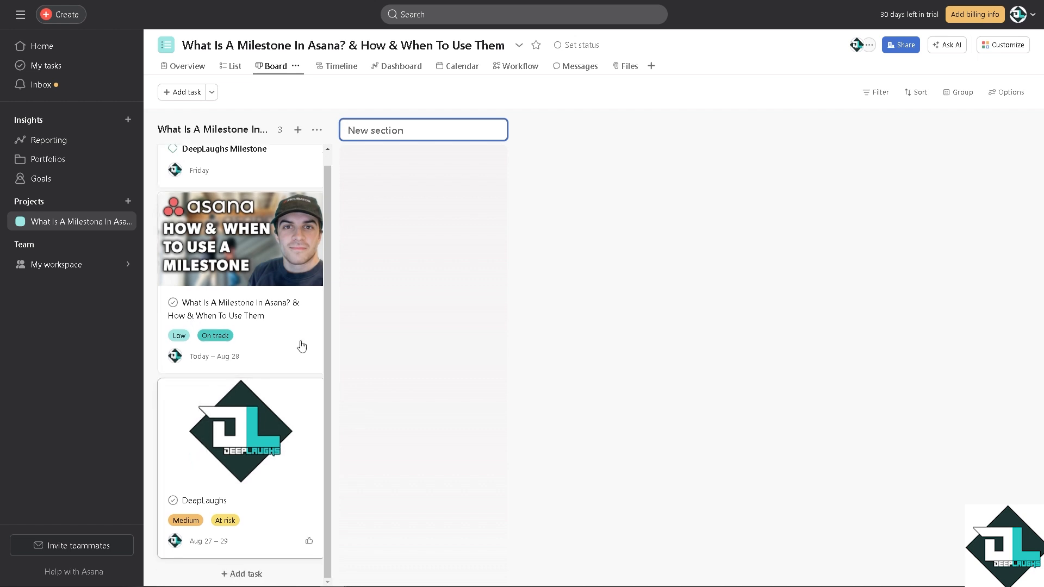
scroll(211, 260, "up", 1)
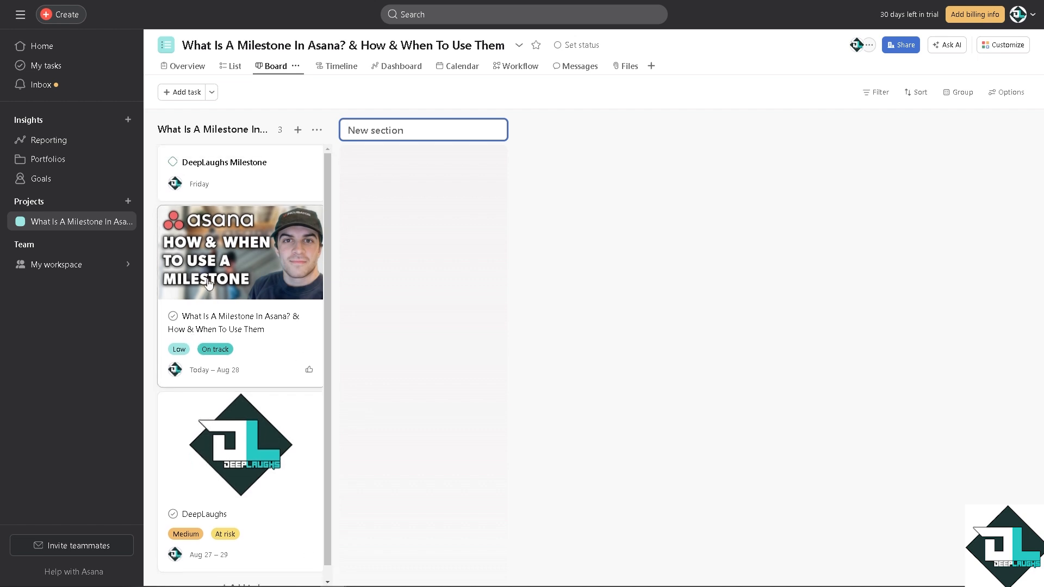
left_click(173, 163)
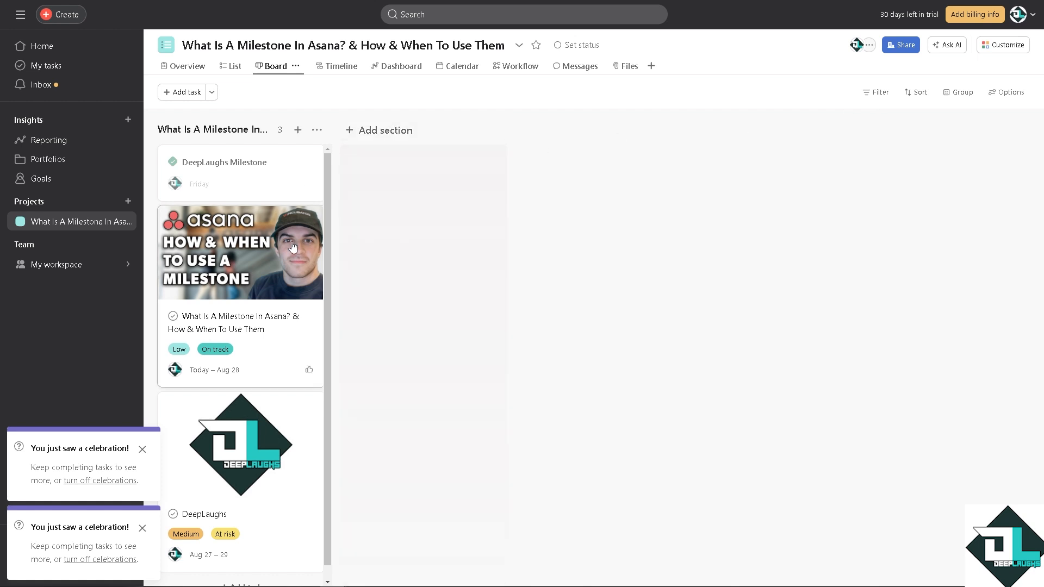
- Convert the existing task "What Is A Milestone In Asana? & How & When To Use Them" into a milestone and close its details
left_click(269, 265)
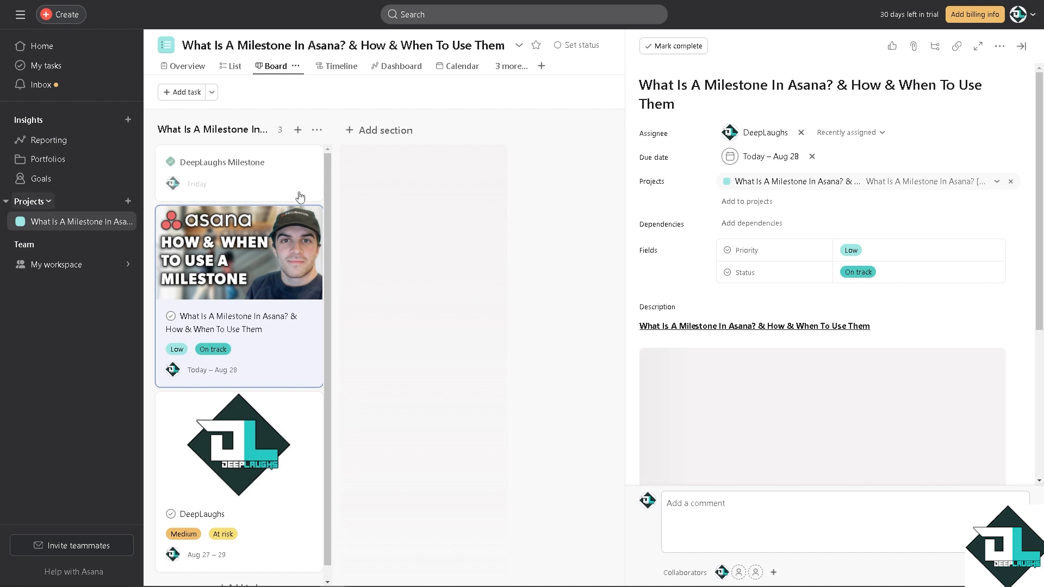
scroll(761, 319, "down", 2)
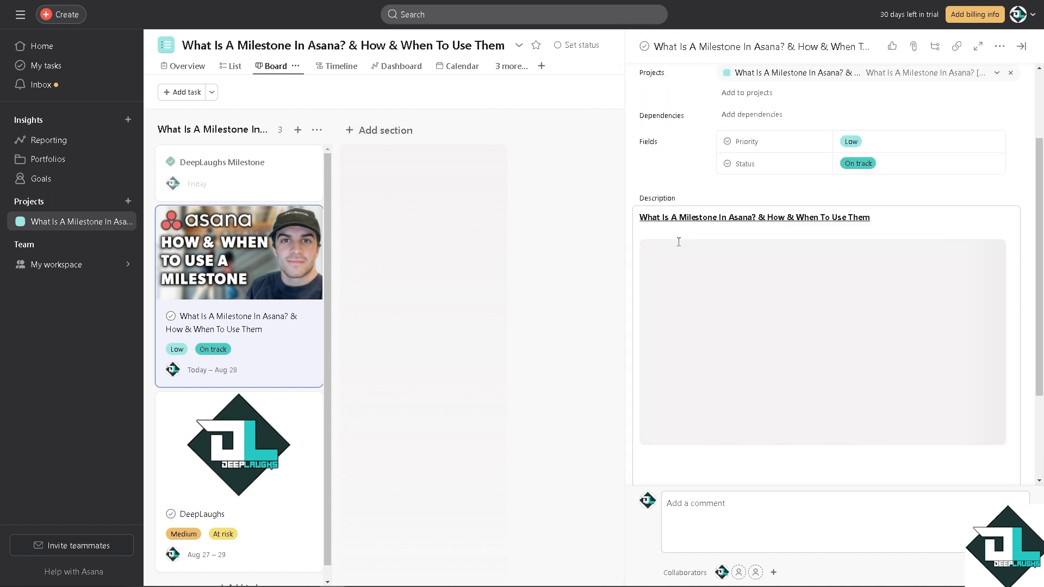
scroll(781, 259, "down", 1)
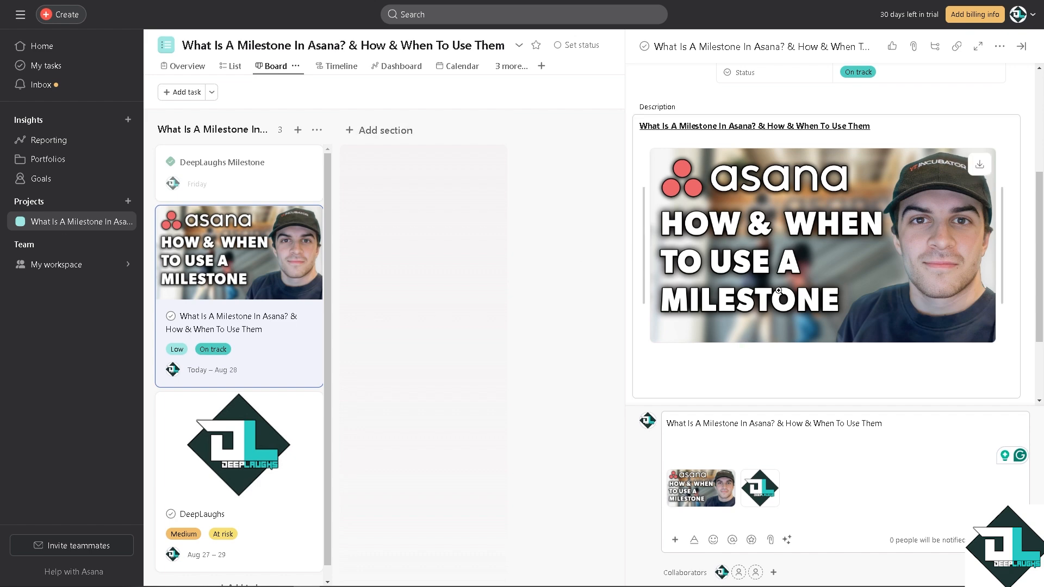
scroll(680, 255, "up", 4)
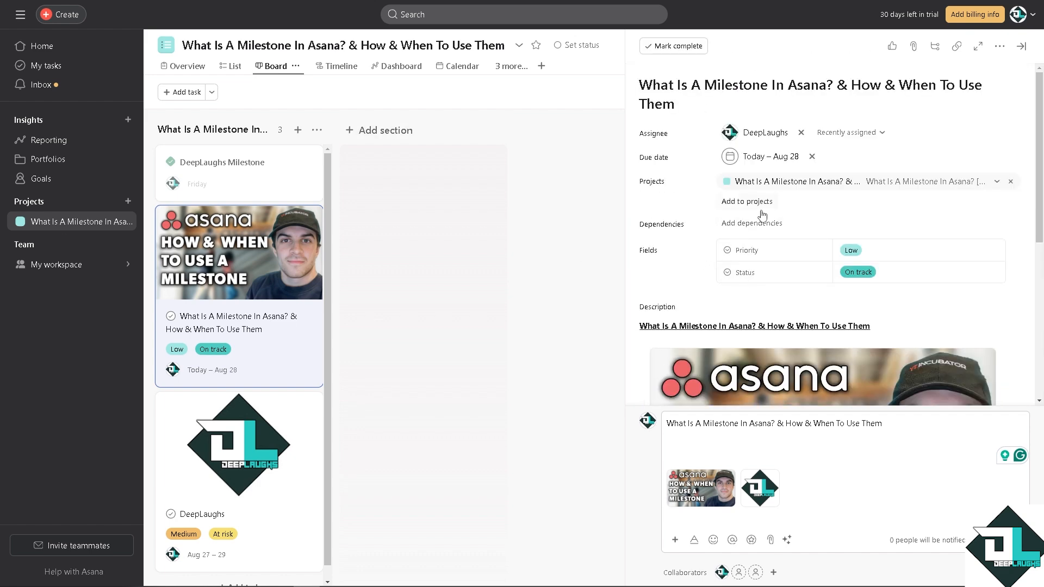
left_click(1000, 48)
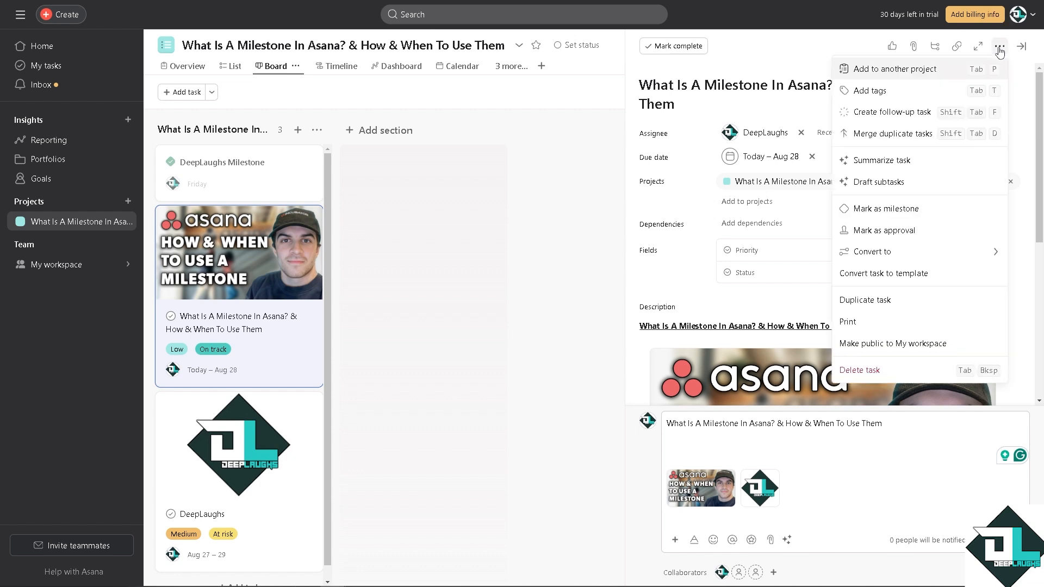
left_click(879, 215)
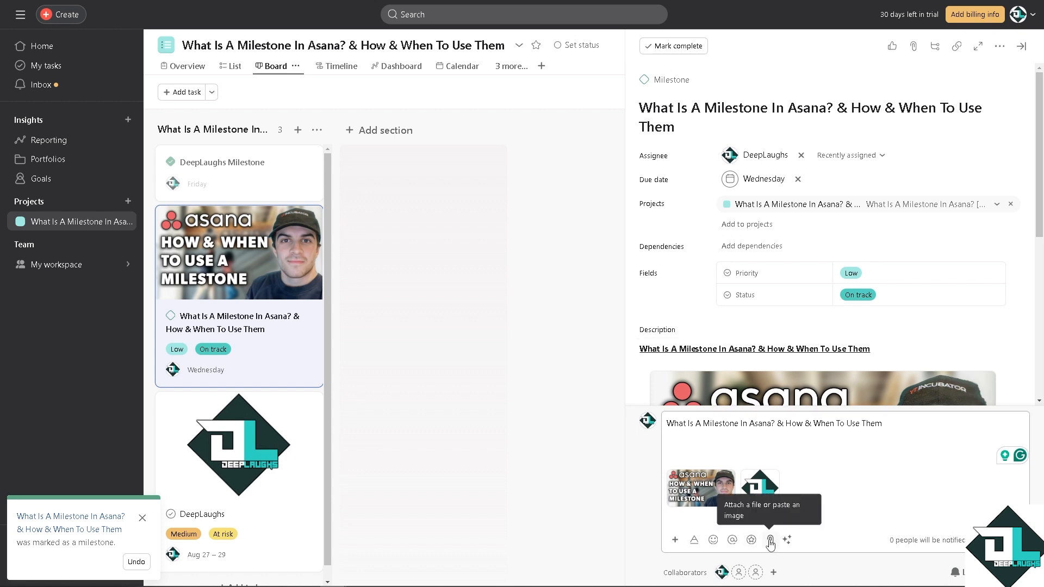
left_click(544, 497)
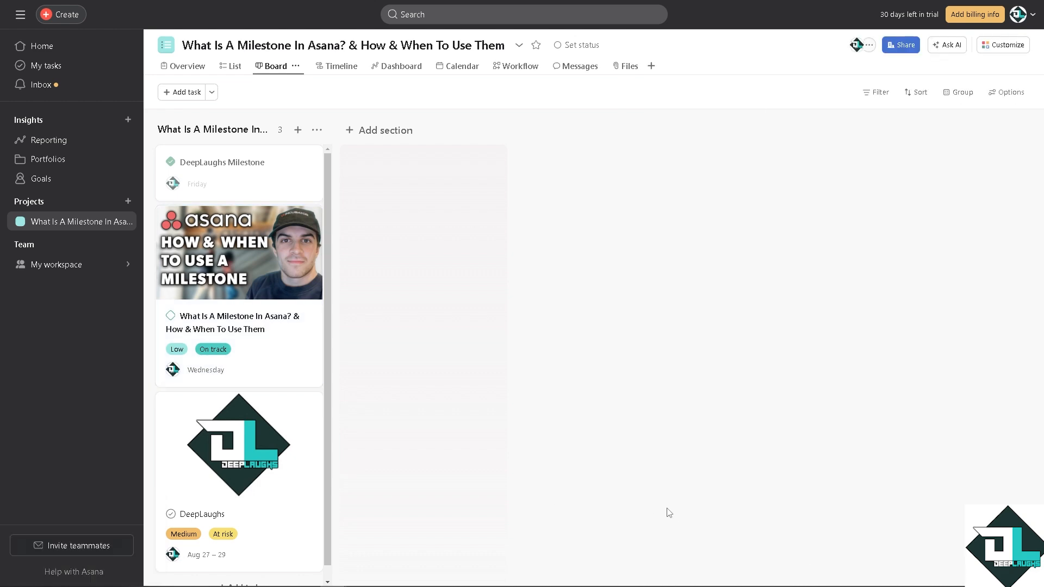
- Reopen the converted milestone's details and look at the options for adding collaborators
left_click(230, 277)
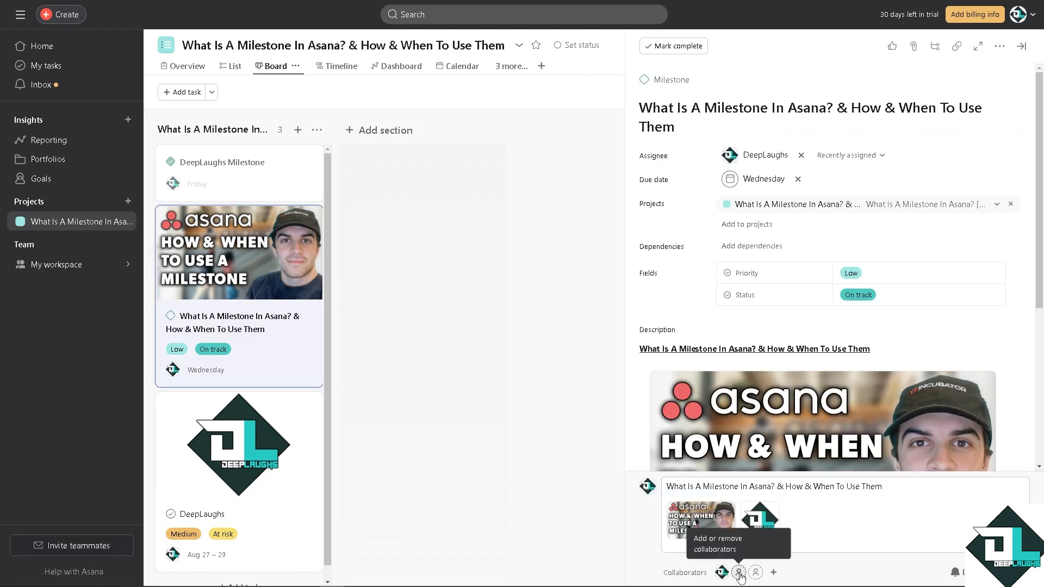
left_click(776, 575)
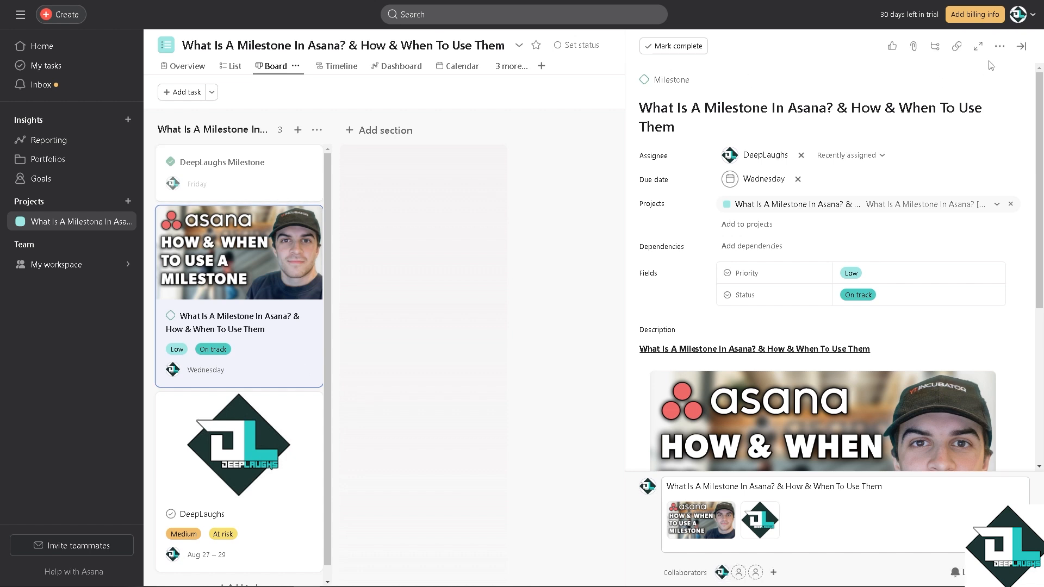
left_click(1023, 47)
- In the project's list view, sort the tasks by priority and set the converted milestone's priority to High
left_click(233, 66)
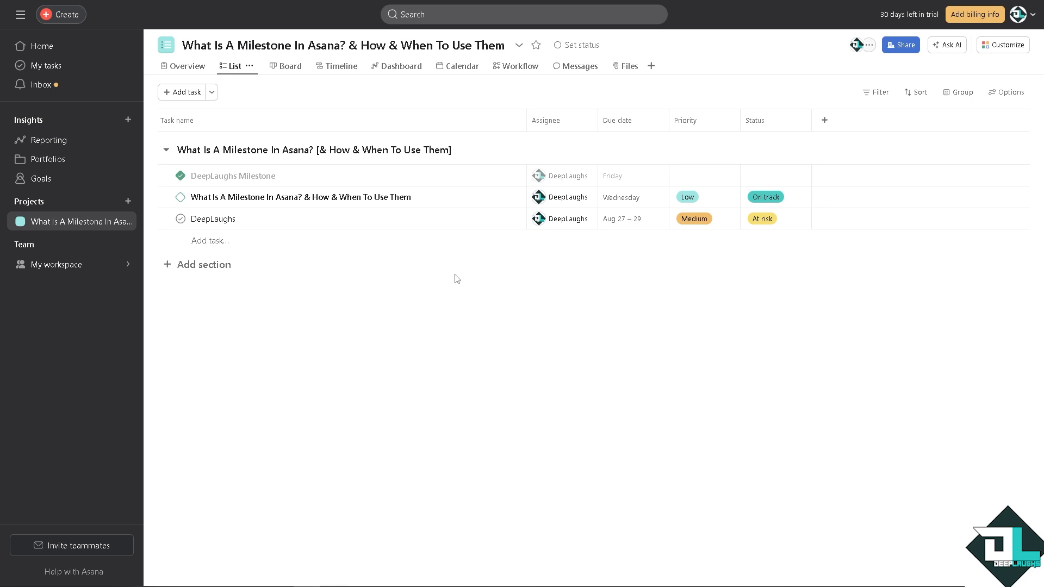
left_click(707, 121)
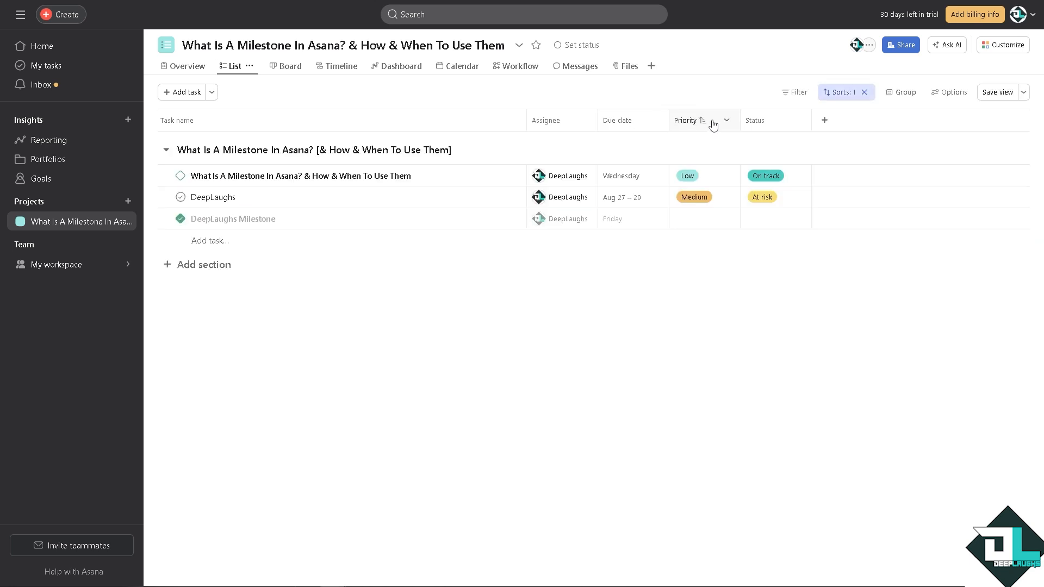
left_click(724, 179)
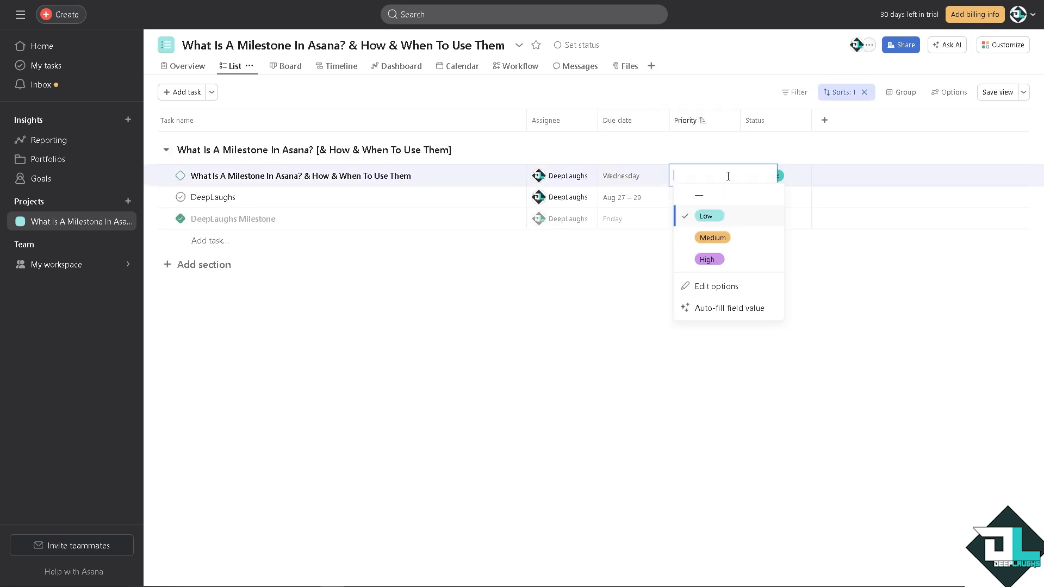
left_click(708, 260)
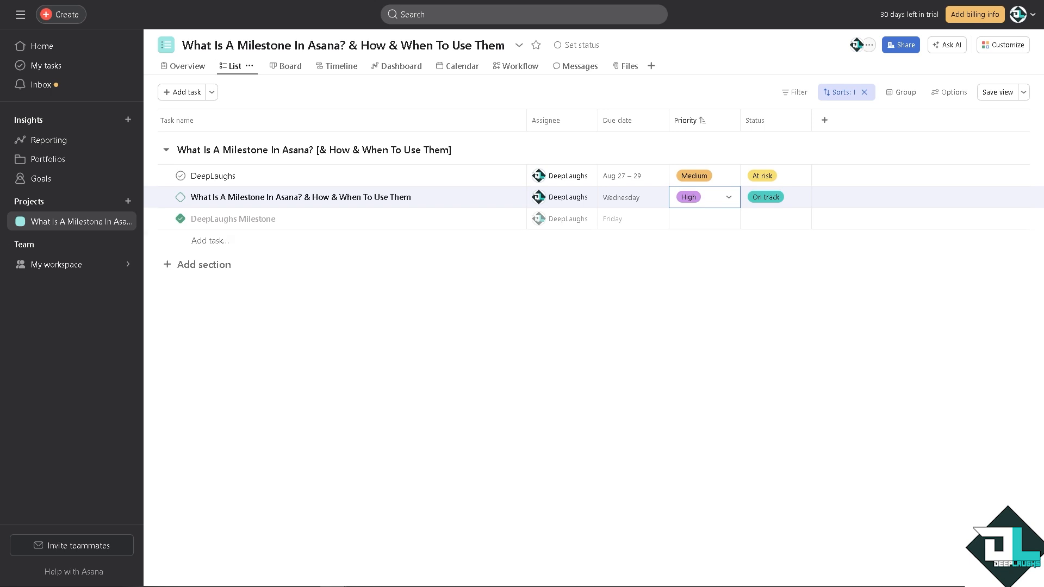
left_click(731, 202)
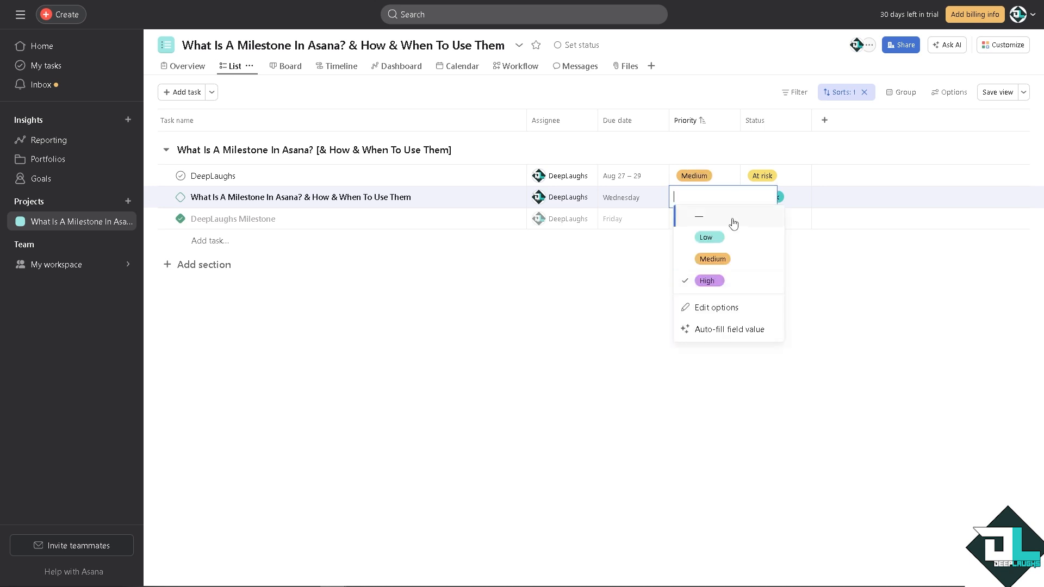
left_click(707, 281)
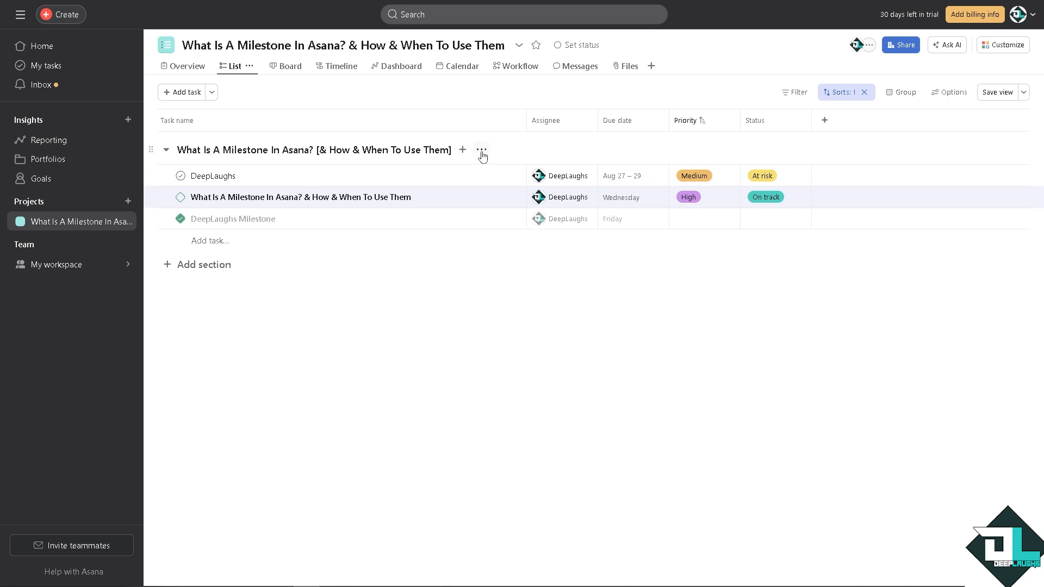
- Duplicate the DeepLaughs Milestone, additionally including its assignee, collaborators and due date in the copy
left_click(472, 202)
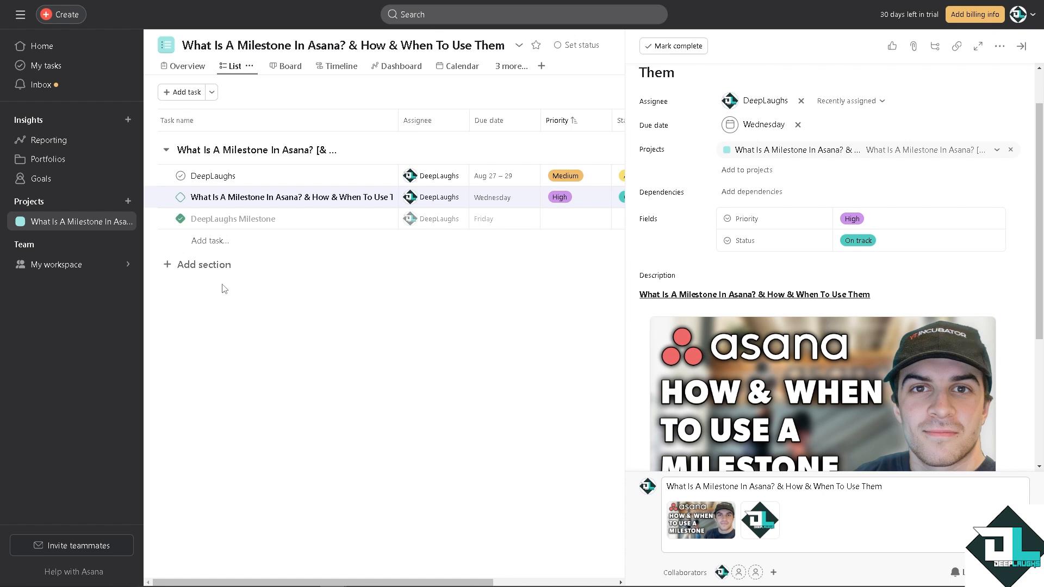
left_click(313, 225)
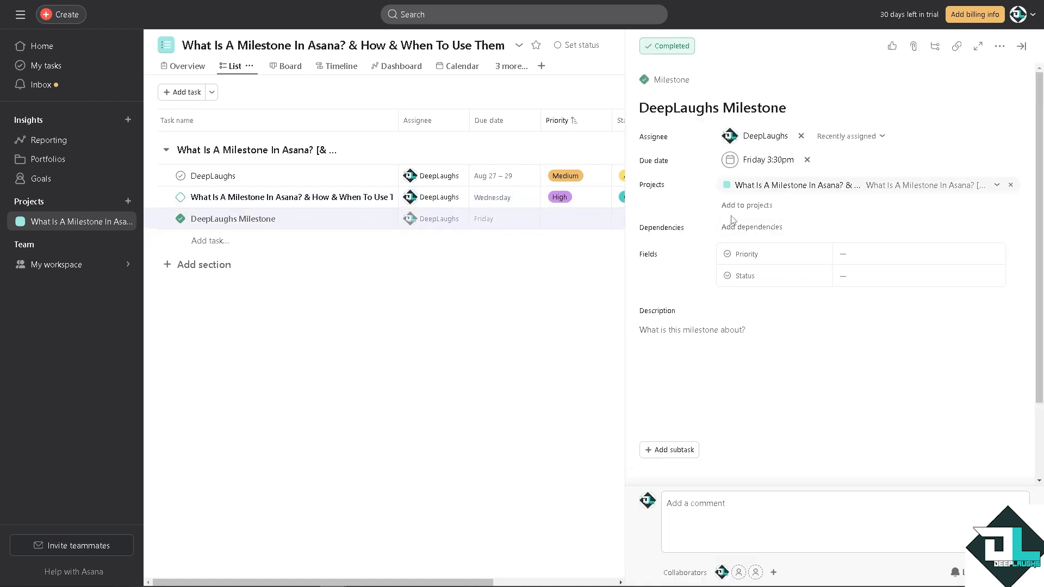
left_click(998, 51)
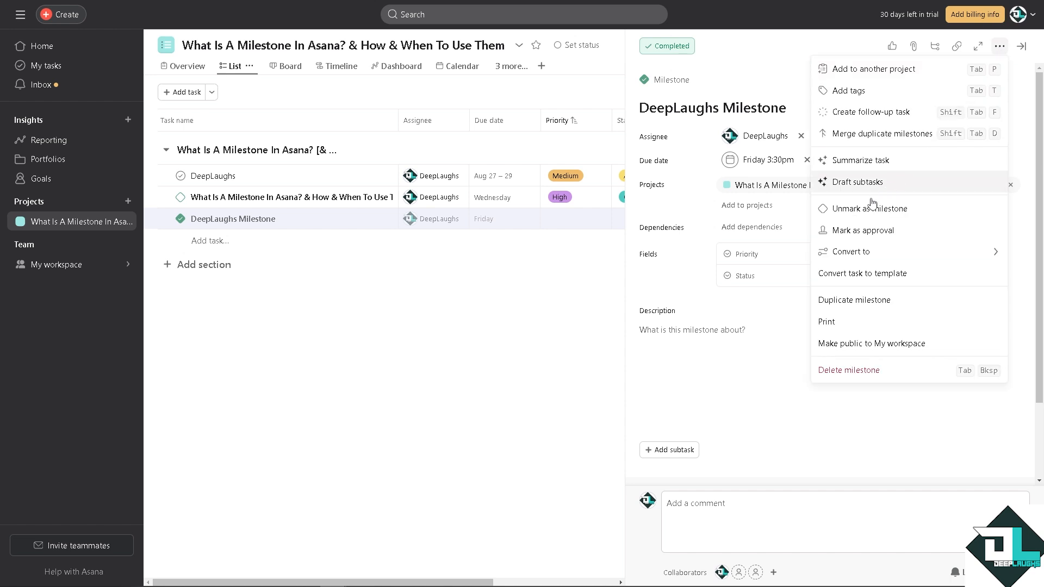
left_click(859, 306)
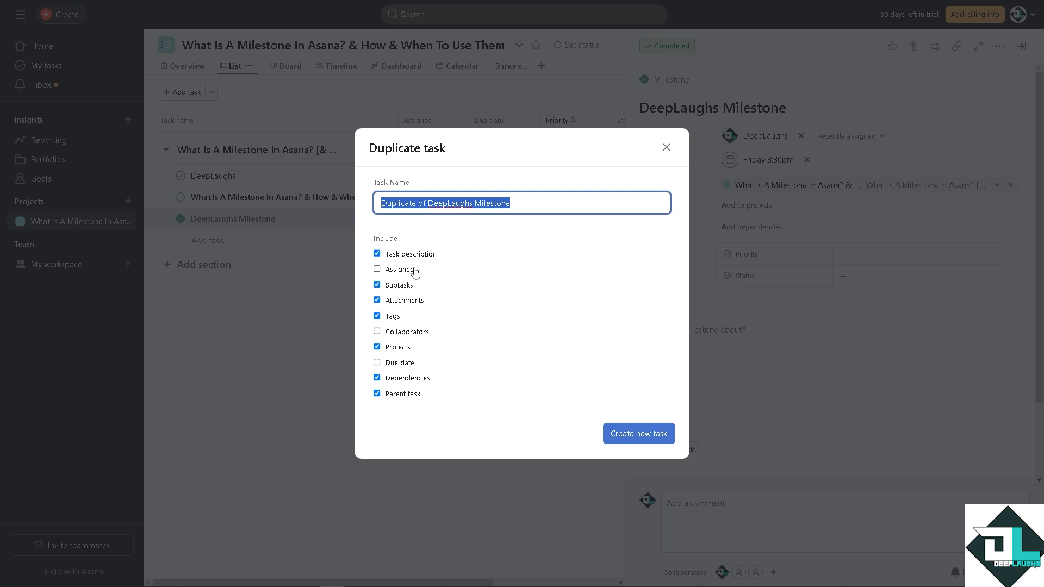
left_click(377, 269)
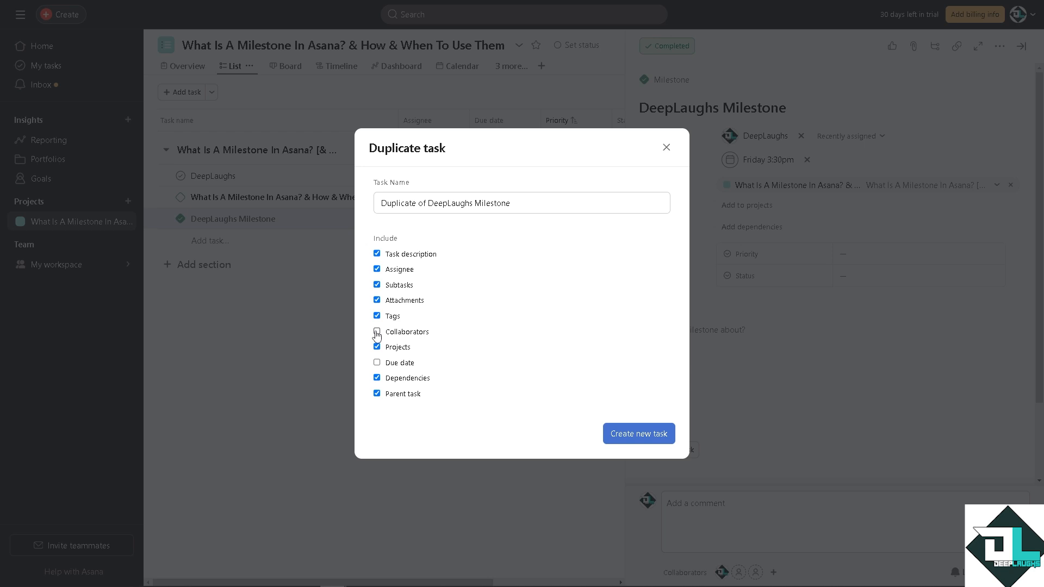
left_click(377, 332)
left_click(377, 363)
left_click(643, 435)
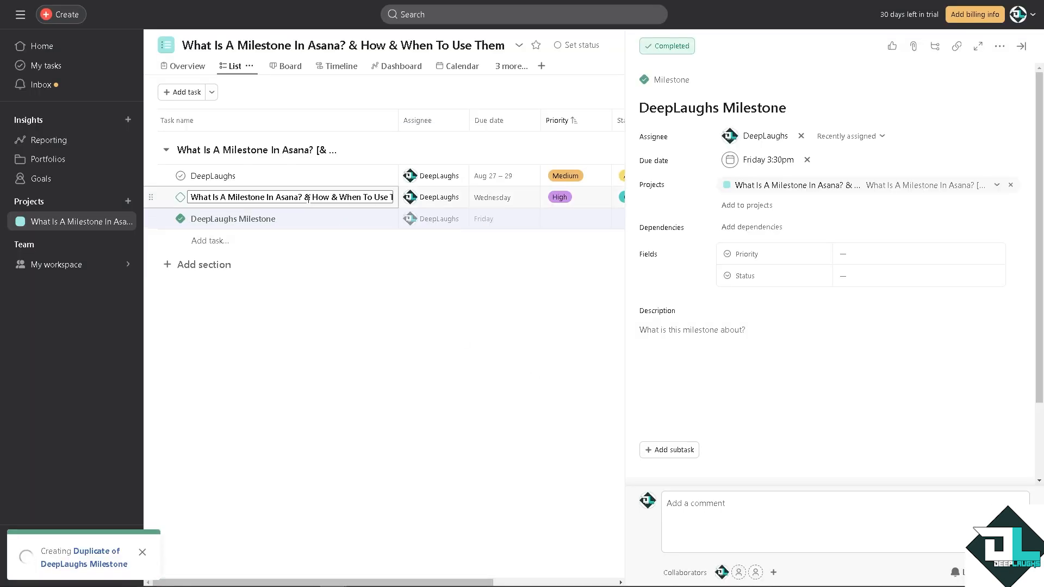